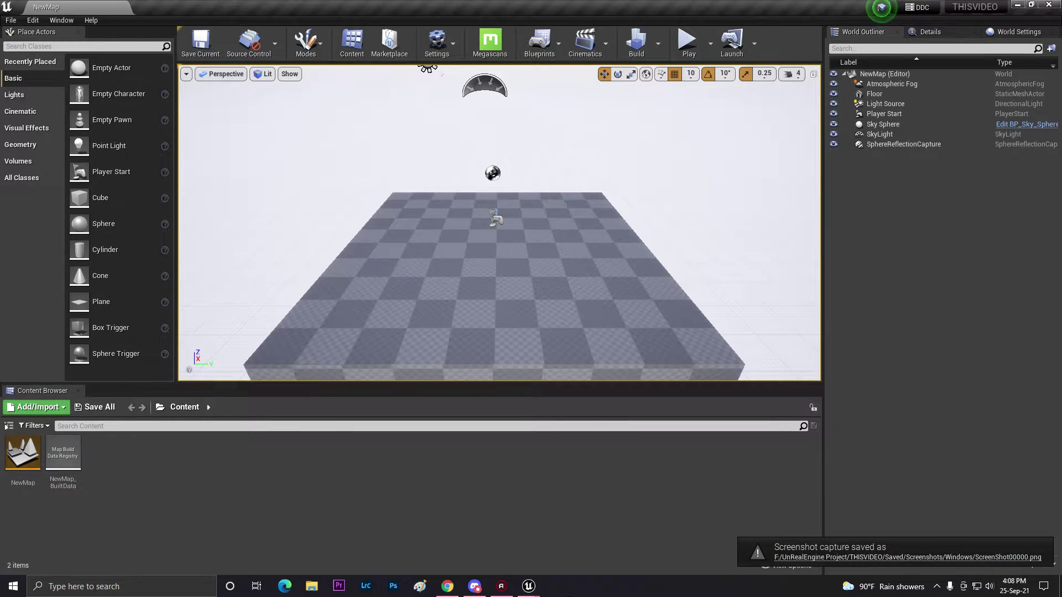
Bring Project Settings forward and review the Android Distribution Signing Key Password field.
mouse_move(528, 586)
left_click(569, 501)
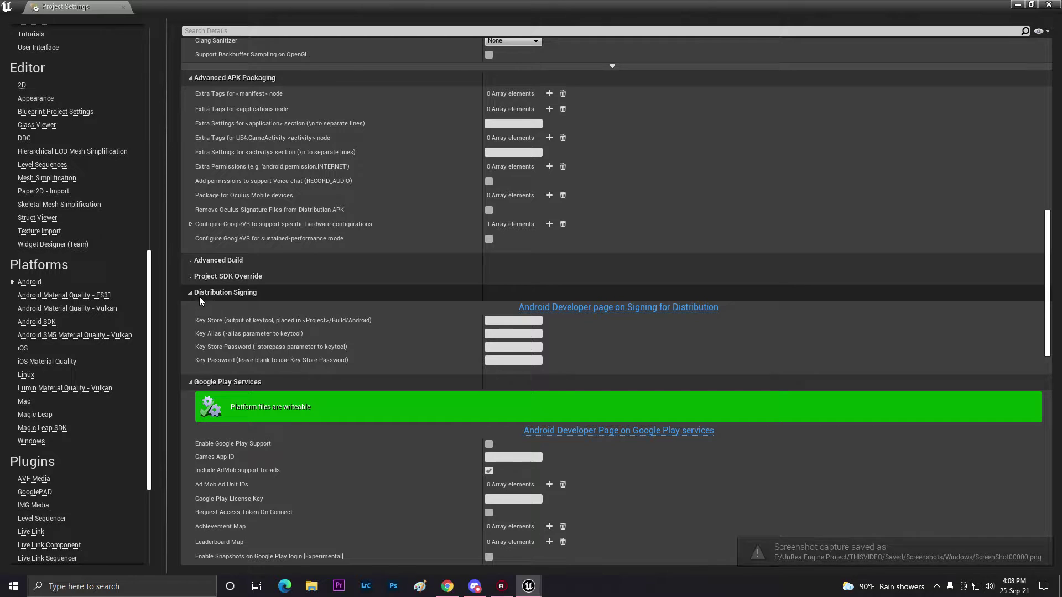
mouse_move(288, 332)
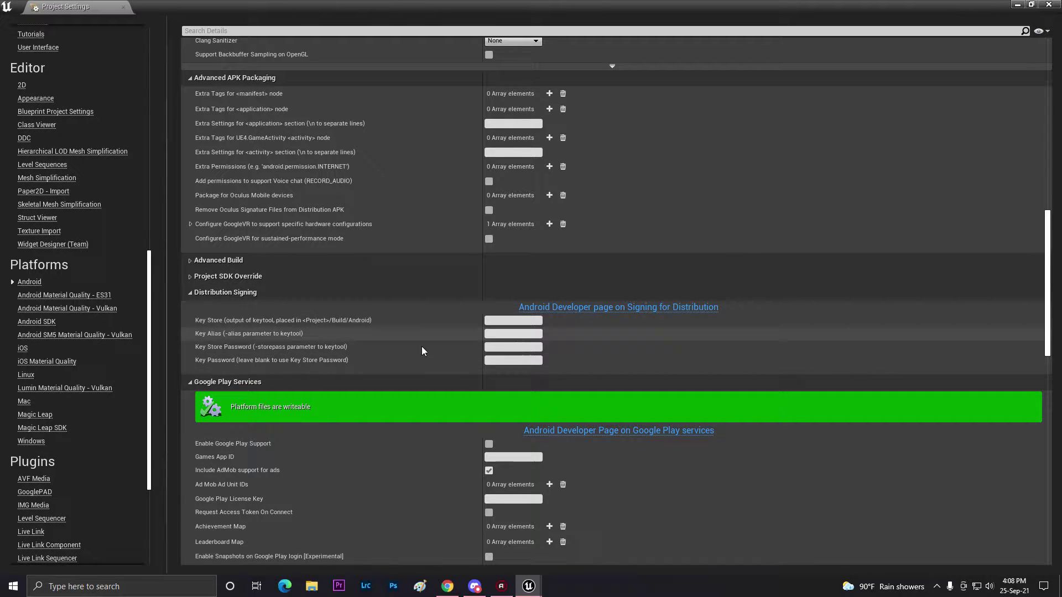
left_click(491, 361)
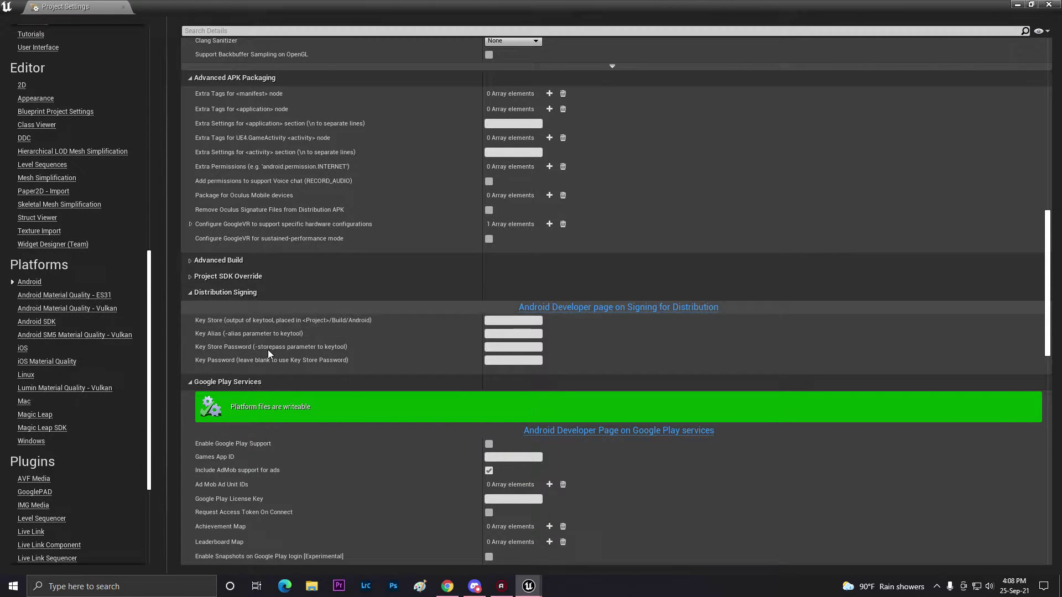
Minimise the editor and open New Text Document, which holds the keytool command.
left_click(1015, 4)
left_click(1015, 4)
double_click(100, 364)
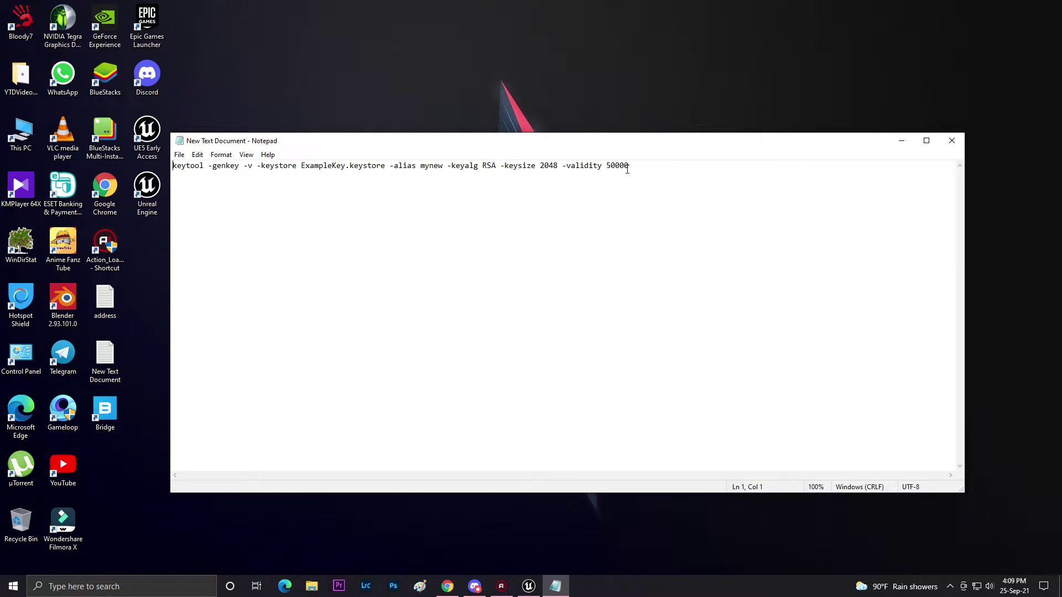
Copy the full keytool command line from Notepad, then minimise Notepad.
left_click_drag(627, 170, 173, 166)
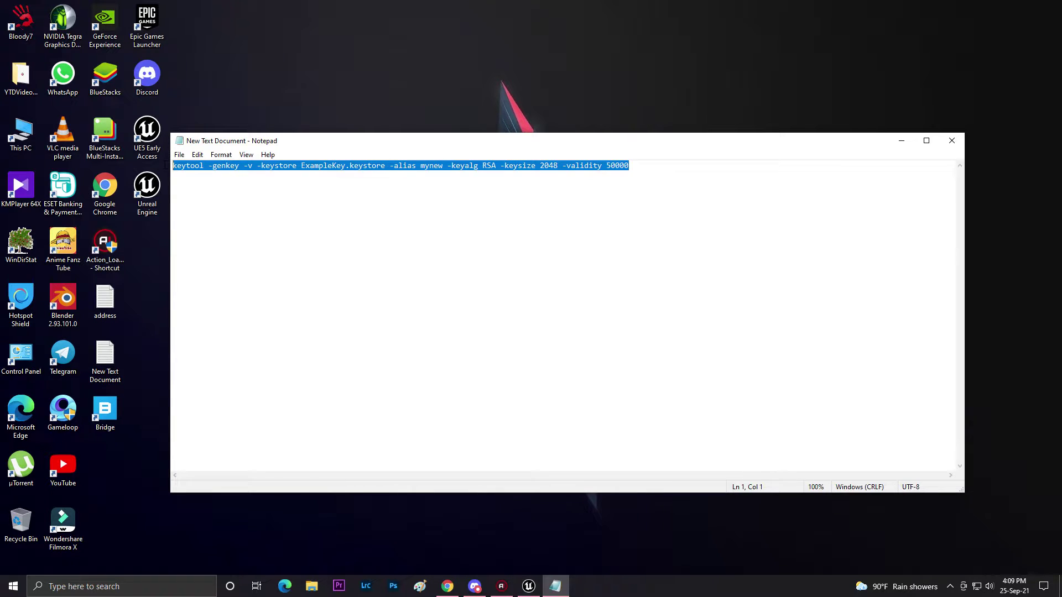
right_click(213, 164)
left_click(132, 200)
mouse_move(451, 586)
left_click(447, 524)
right_click(202, 165)
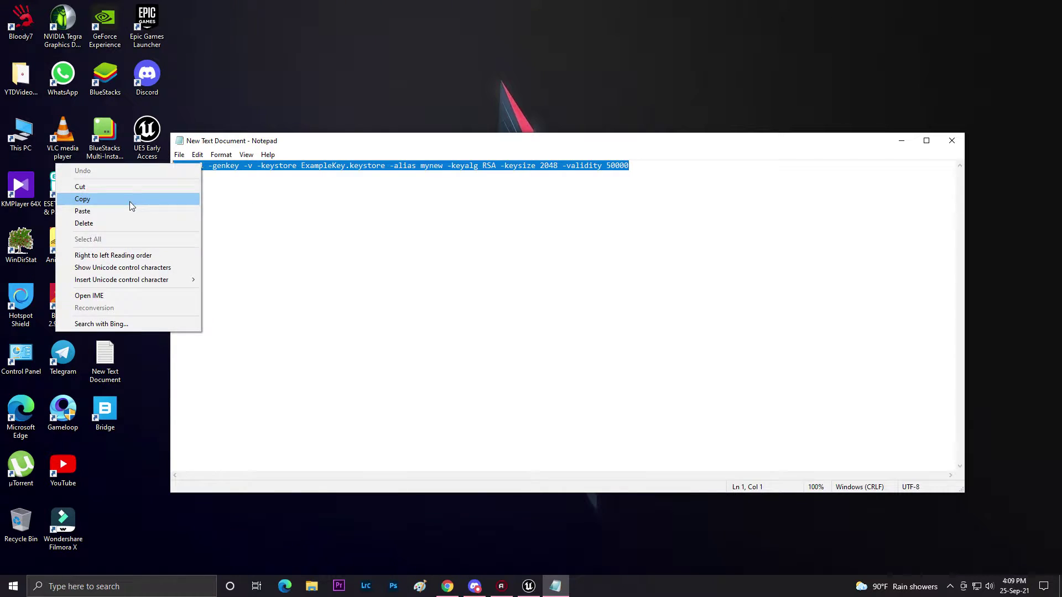
left_click(129, 201)
left_click(897, 143)
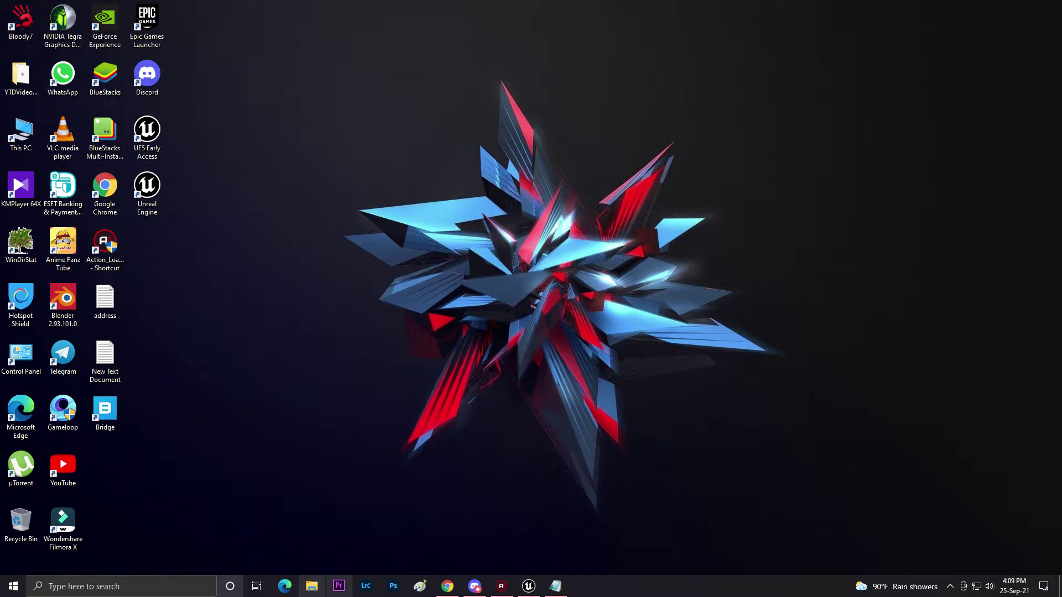
Launch Command Prompt from a CMD search and move its window higher on screen.
left_click(110, 587)
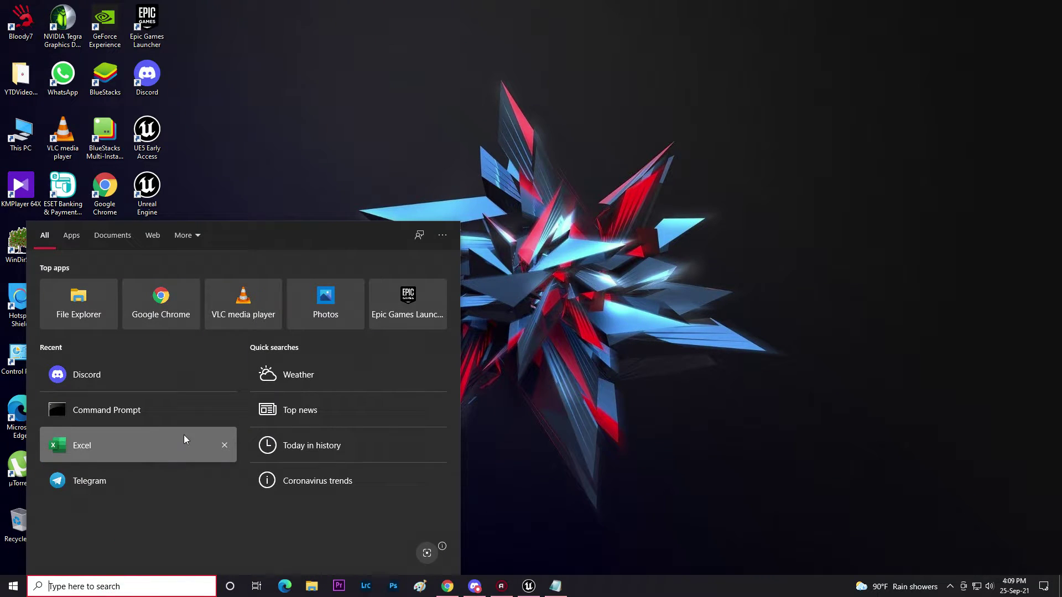
type("CMD")
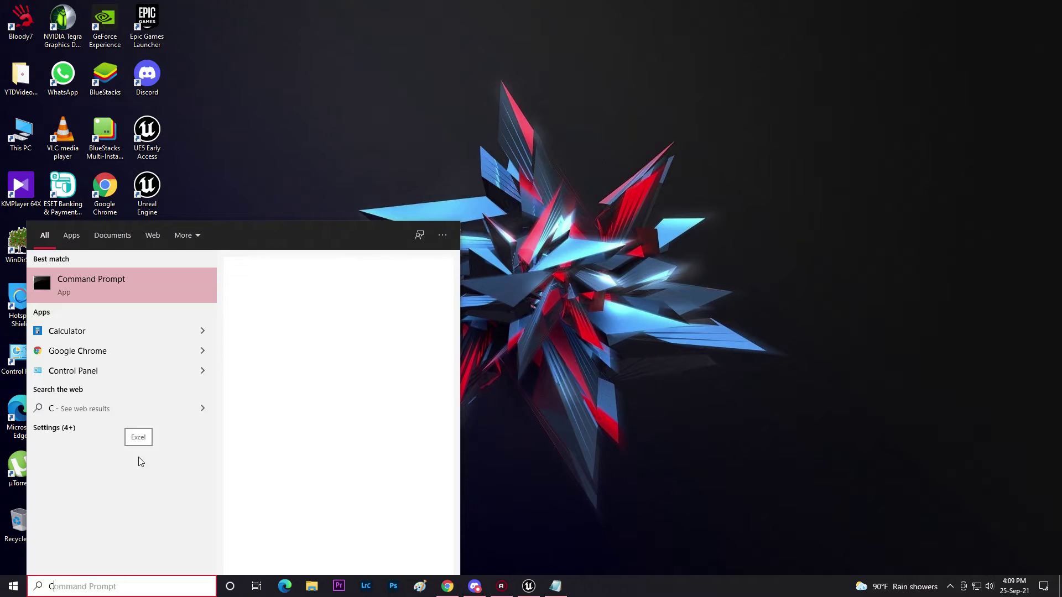
left_click(140, 280)
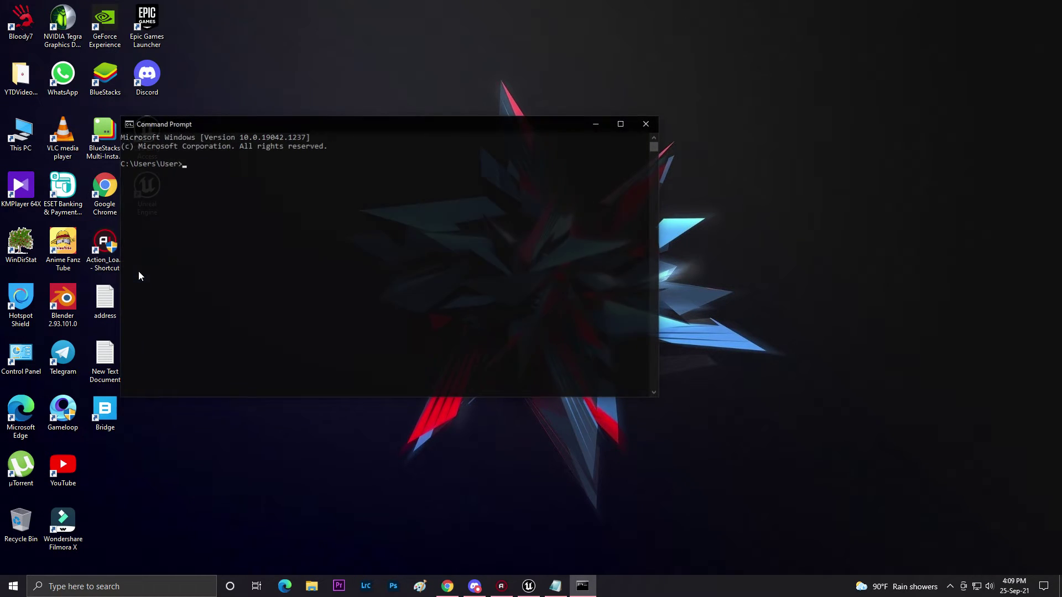
left_click_drag(426, 110, 433, 49)
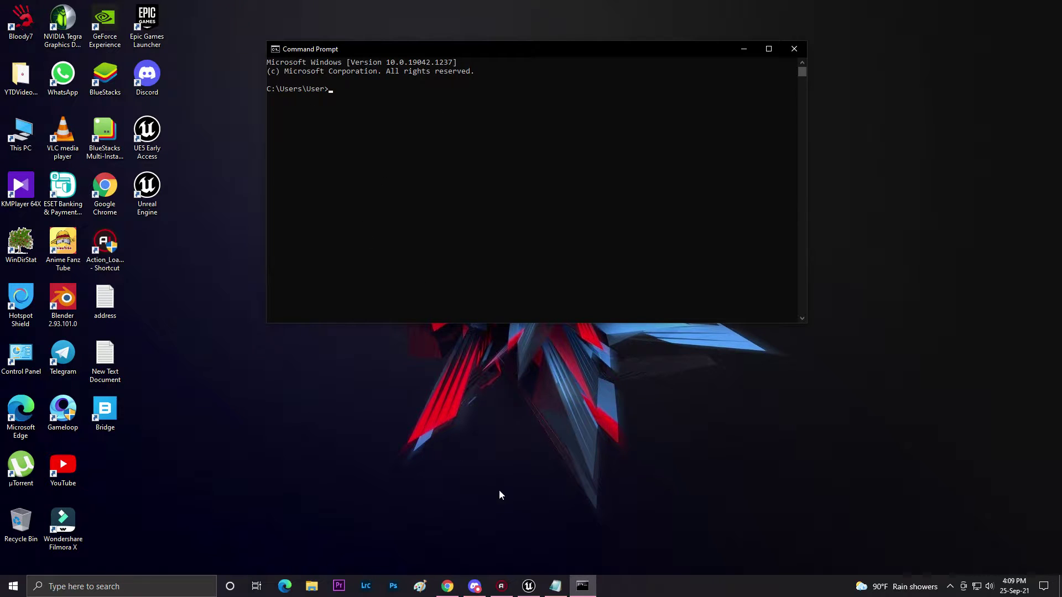
left_click(555, 586)
Inspect the keystore name ExampleKey and the alias mynew in the keytool command.
left_click(343, 166)
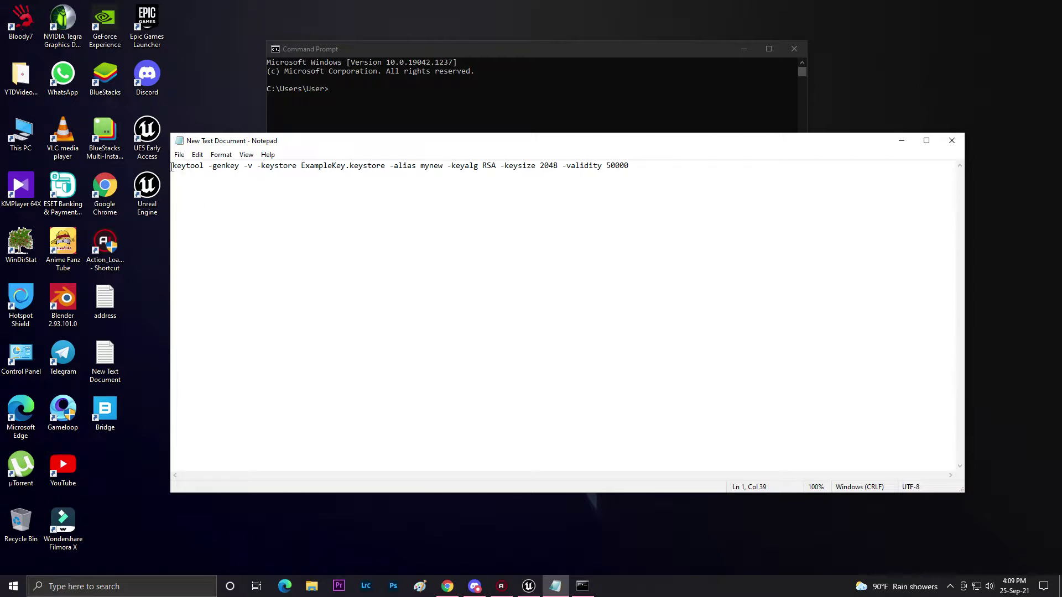
left_click(300, 166)
left_click_drag(300, 165, 386, 165)
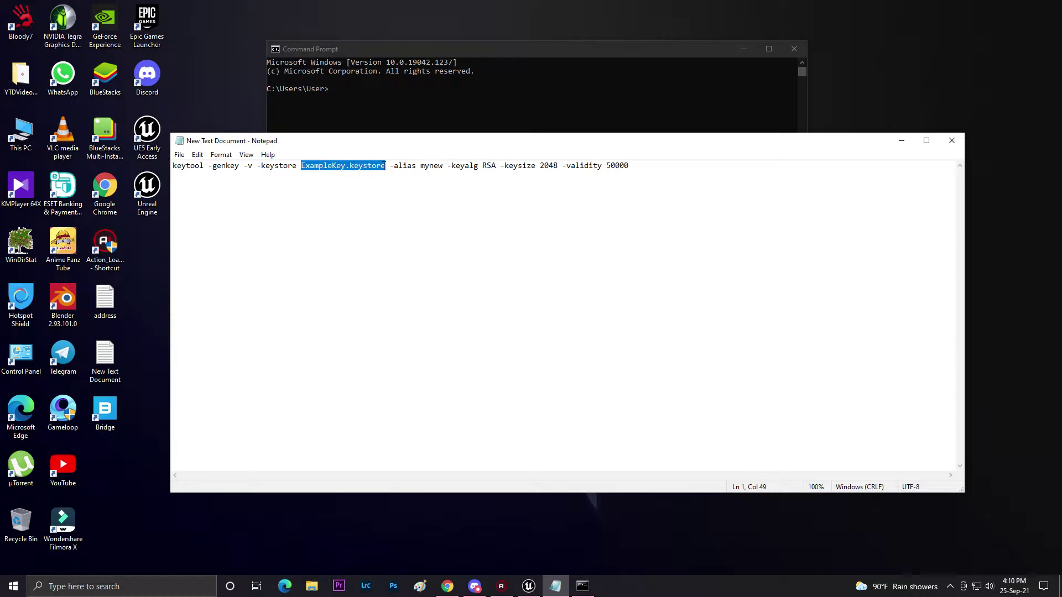
left_click(351, 169)
left_click_drag(297, 165, 343, 188)
left_click(343, 188)
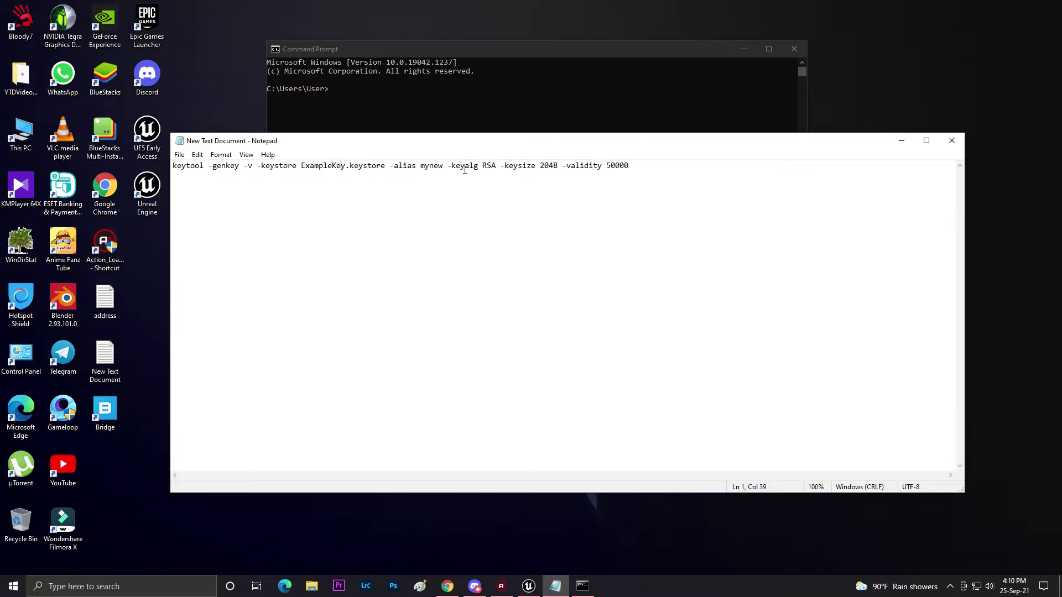
left_click_drag(420, 165, 442, 166)
left_click(454, 187)
left_click_drag(419, 166, 443, 165)
left_click(454, 204)
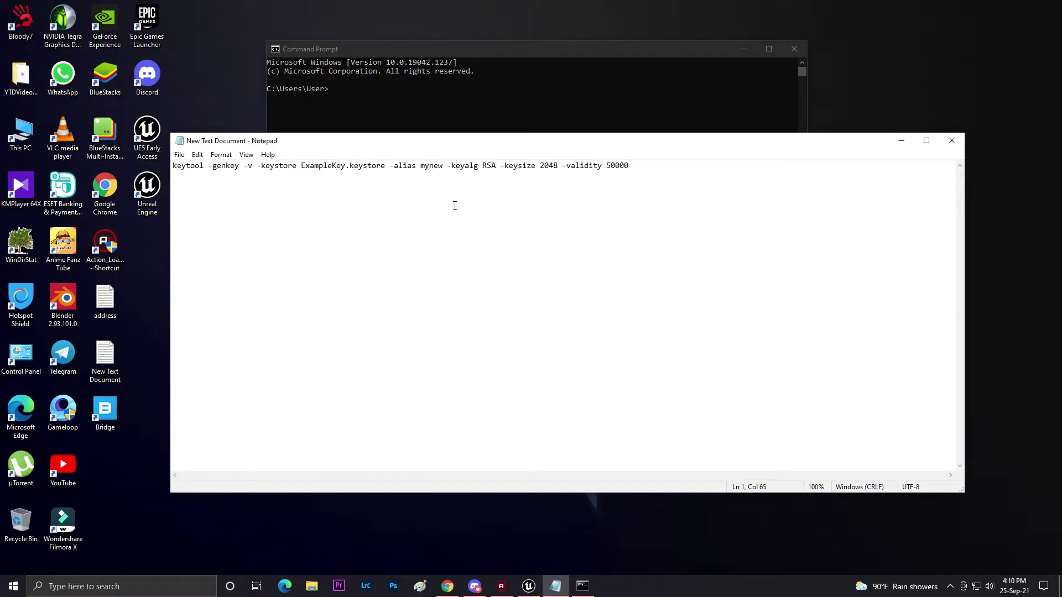
Change the keytool alias from mynew to mynews.
left_click(444, 165)
key("BackSpace")
key("BackSpace")
key("BackSpace")
key("BackSpace")
key("BackSpace")
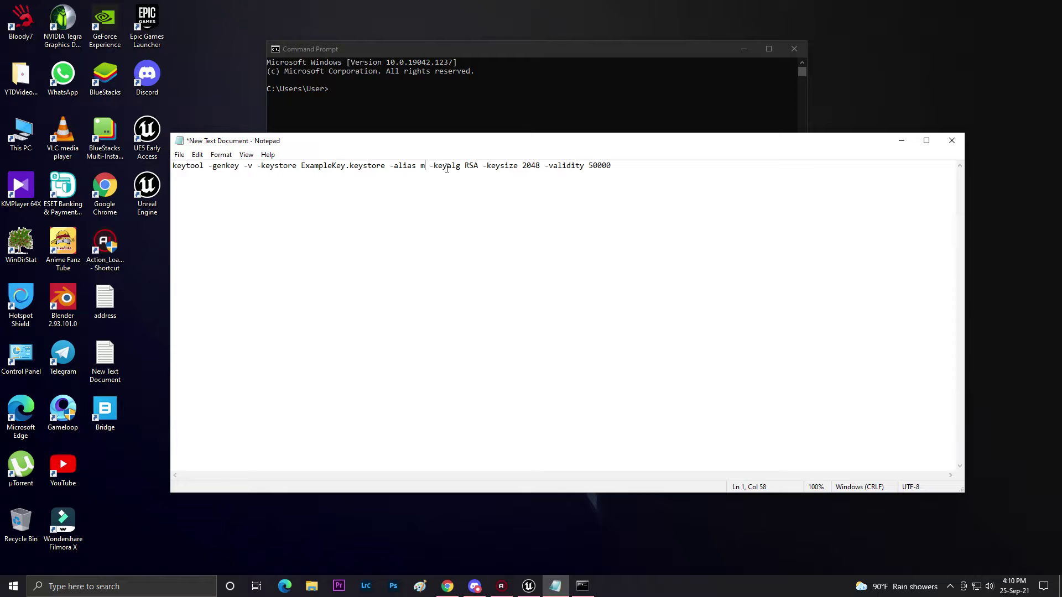
type("MYNEW")
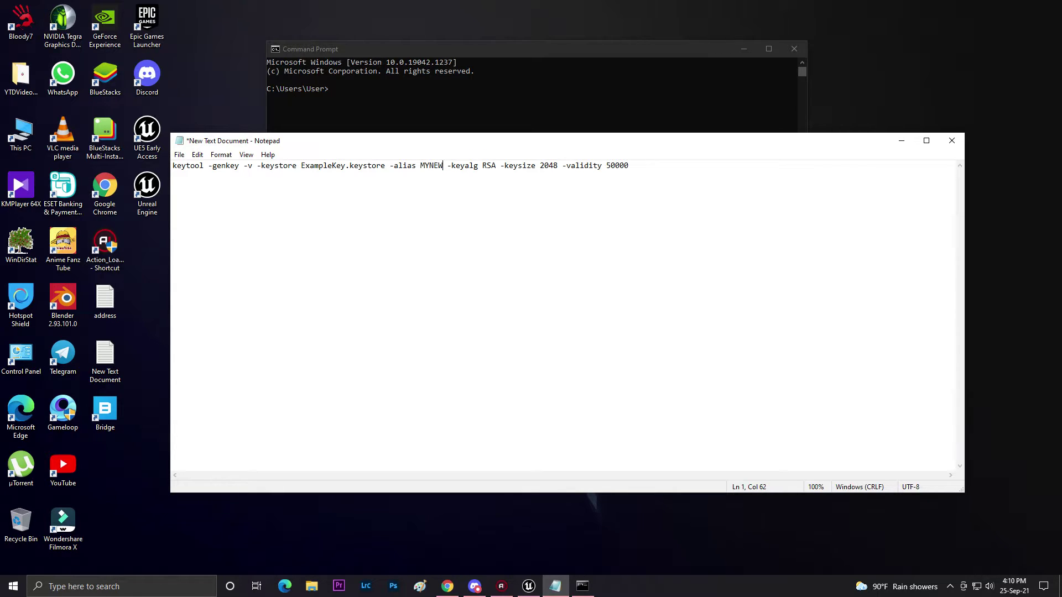
key("BackSpace")
key("BackSpace")
key("BackSpace")
key("BackSpace")
key("BackSpace")
type("my")
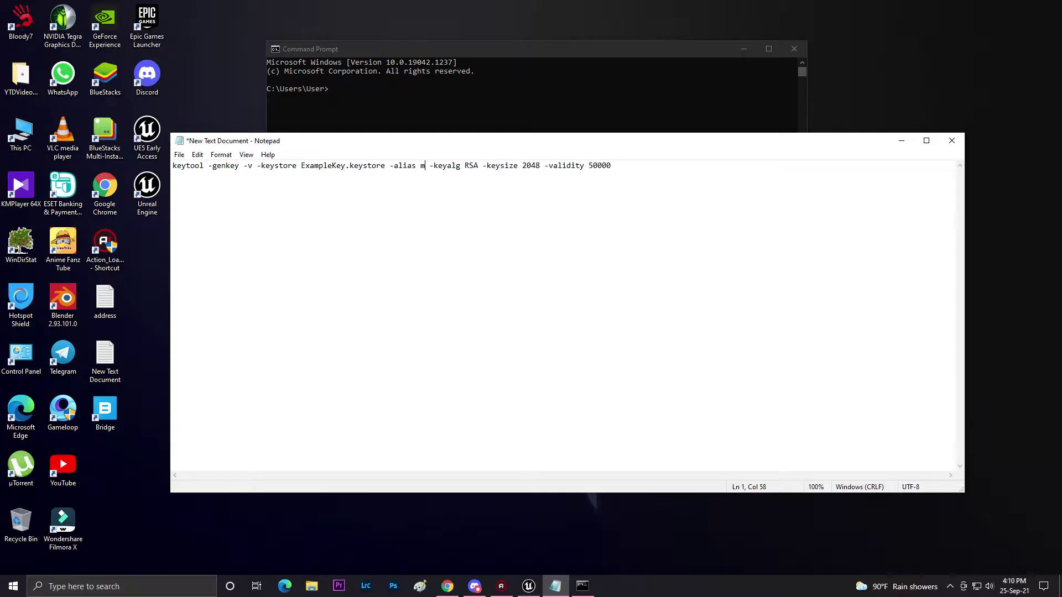
type("news")
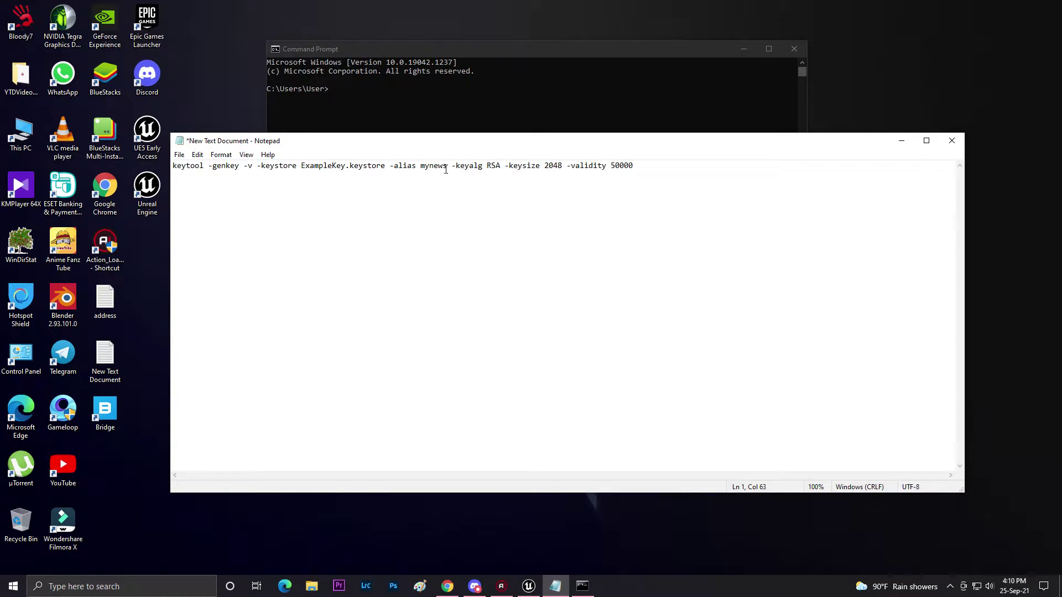
Copy the updated keytool command line and minimise Notepad.
left_click_drag(447, 166, 442, 166)
left_click_drag(173, 166, 739, 172)
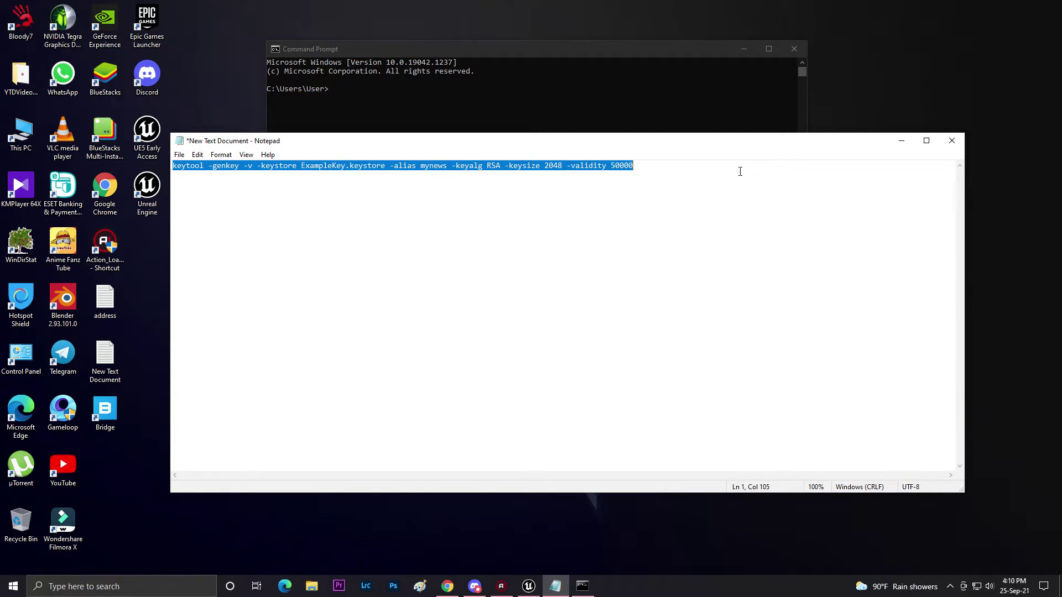
right_click(612, 172)
left_click(586, 206)
left_click(611, 186)
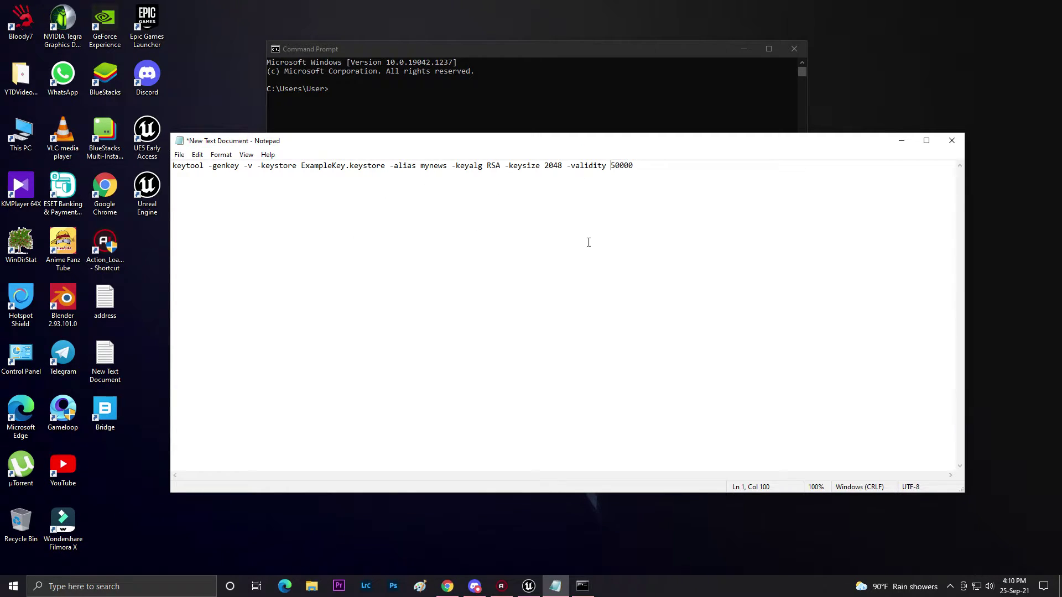
left_click_drag(632, 166, 609, 167)
left_click(632, 212)
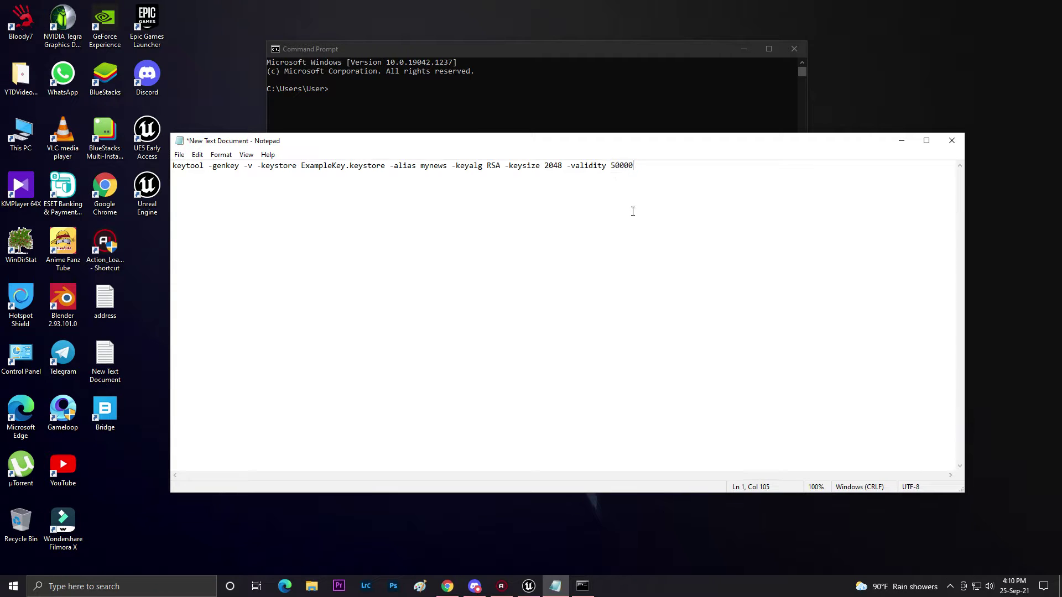
left_click(902, 141)
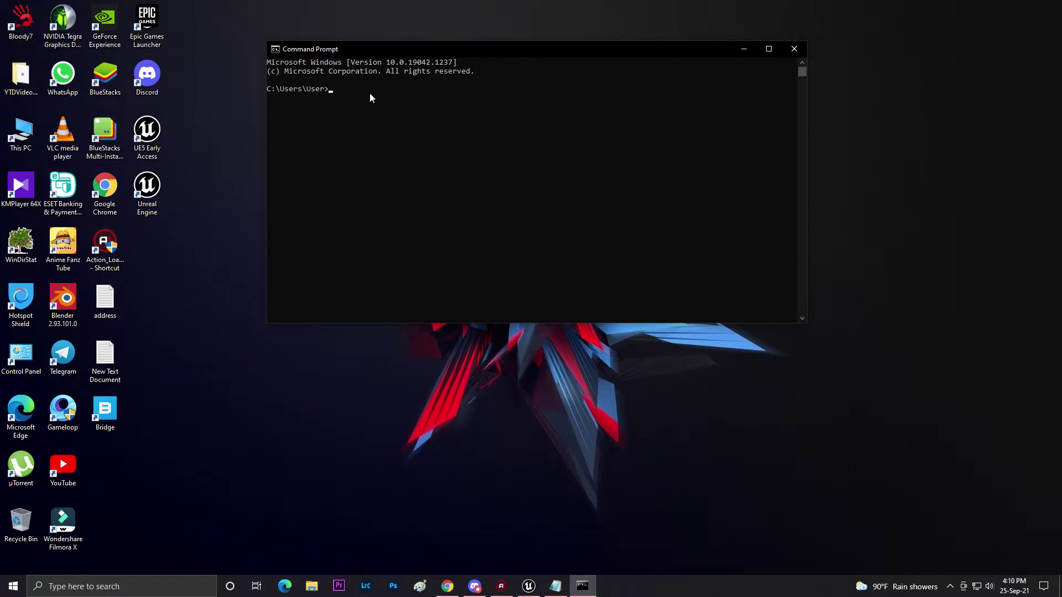
Paste and run the keytool command; the keystore password fails verification.
left_click(555, 586)
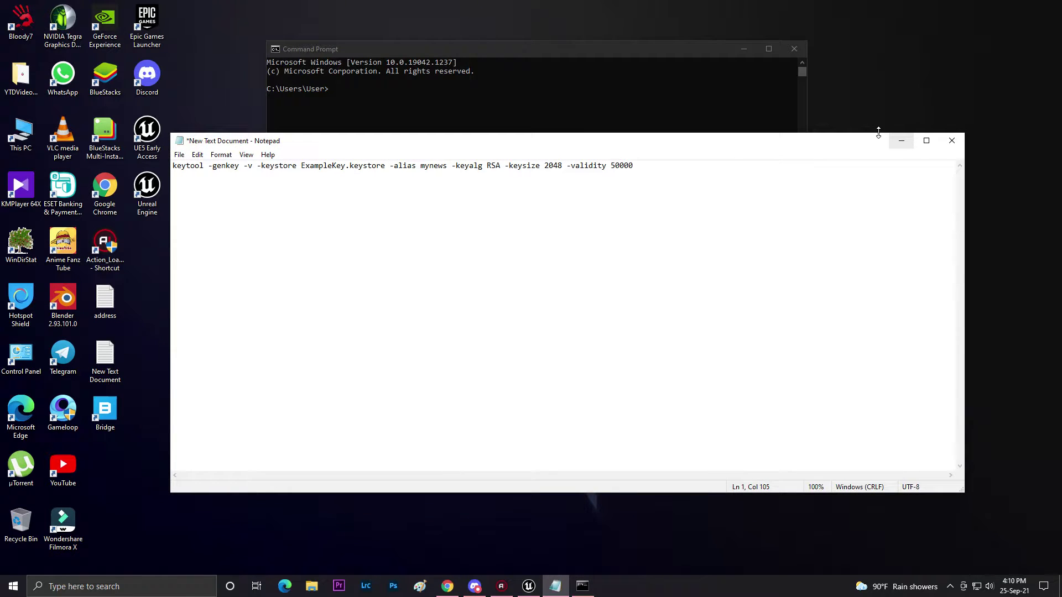
left_click(902, 140)
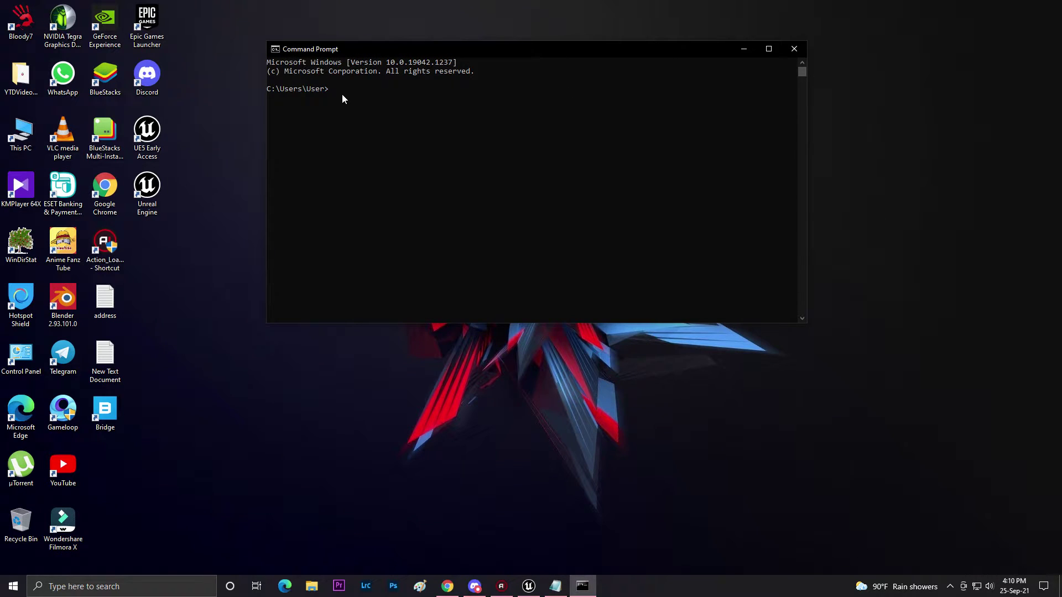
key("ctrl+v")
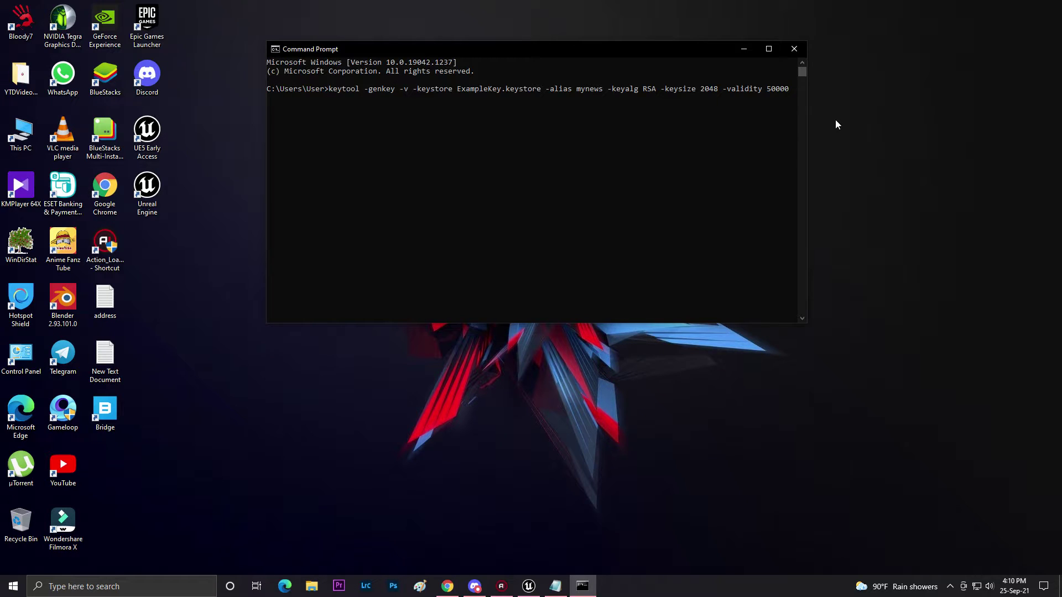
key("Return")
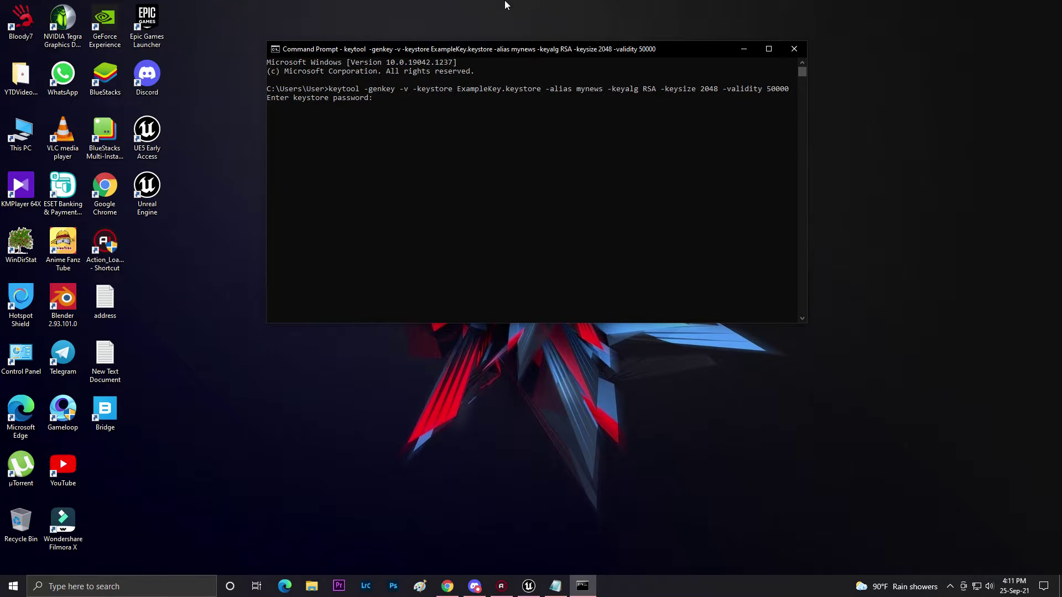
key("Return")
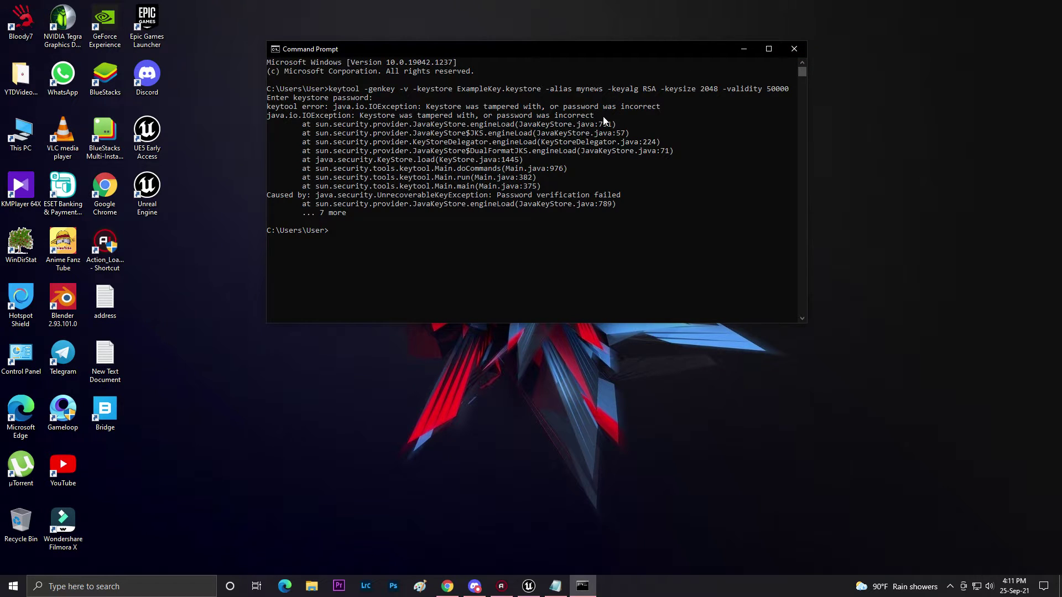
Close Command Prompt and change the Notepad keytool alias from mynews to Mycpp.
left_click(794, 49)
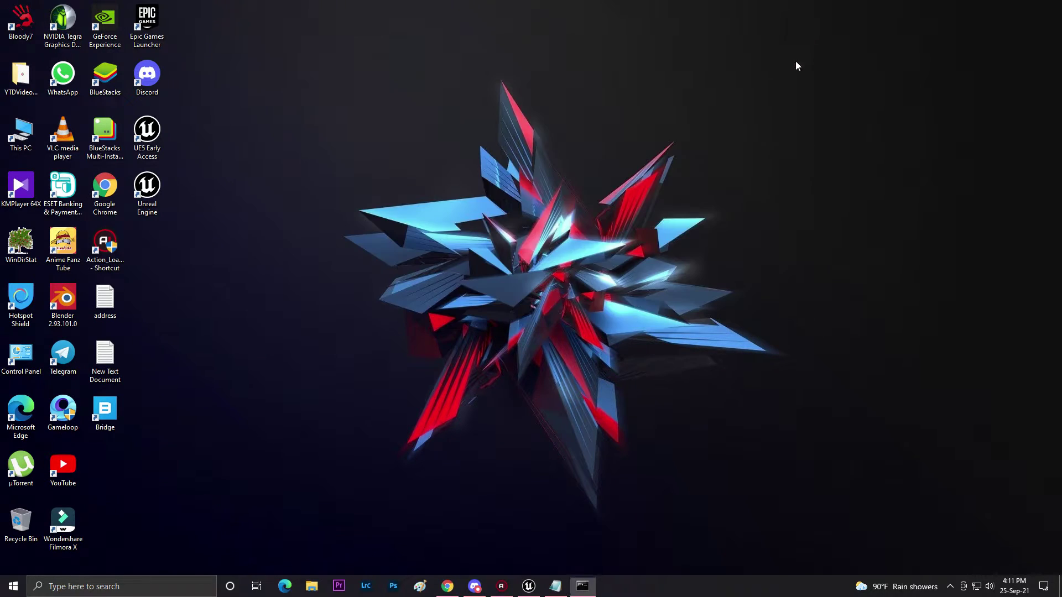
left_click(556, 586)
left_click(447, 165)
key("BackSpace")
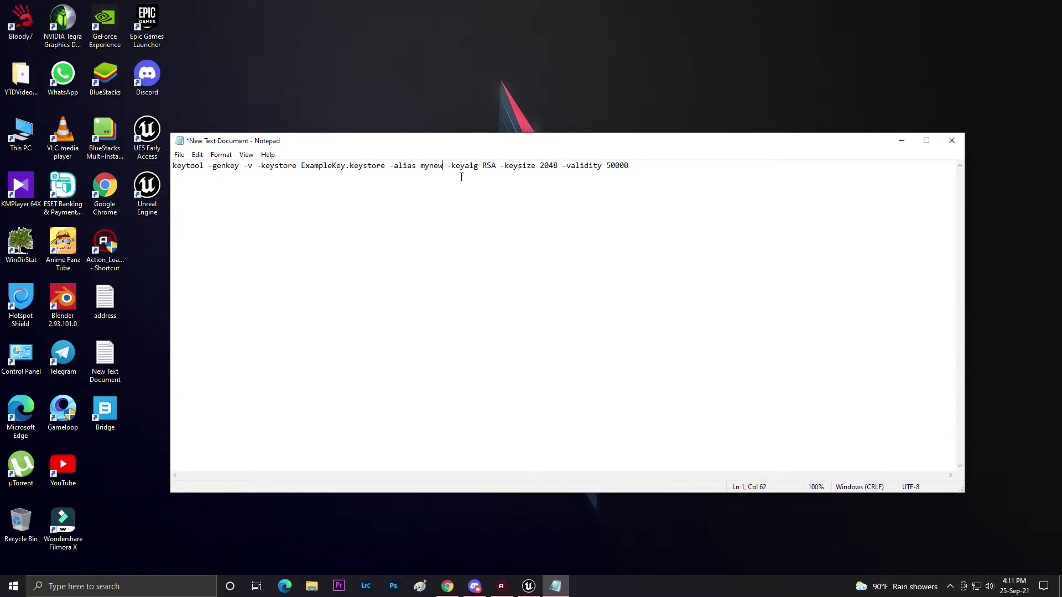
key("BackSpace")
key("BackSpace")
key("BackSpace")
key("BackSpace")
key("BackSpace")
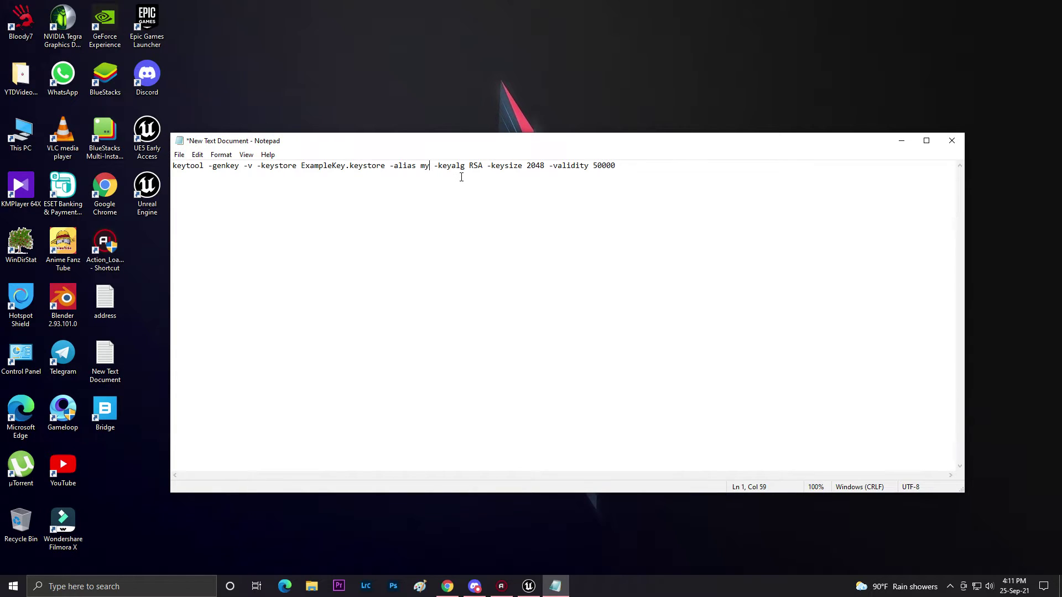
type("M")
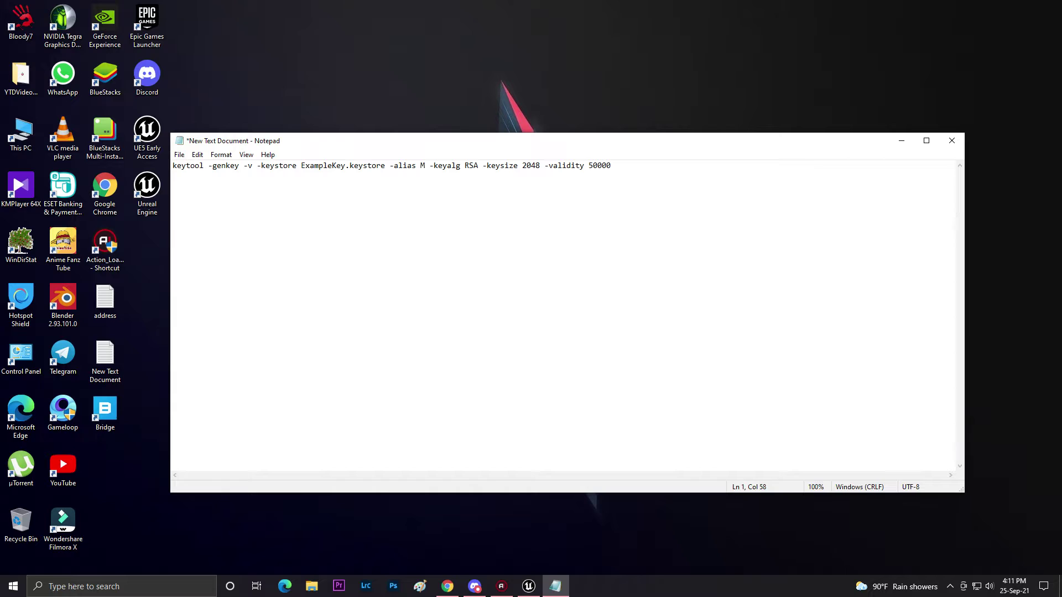
type("ycpp")
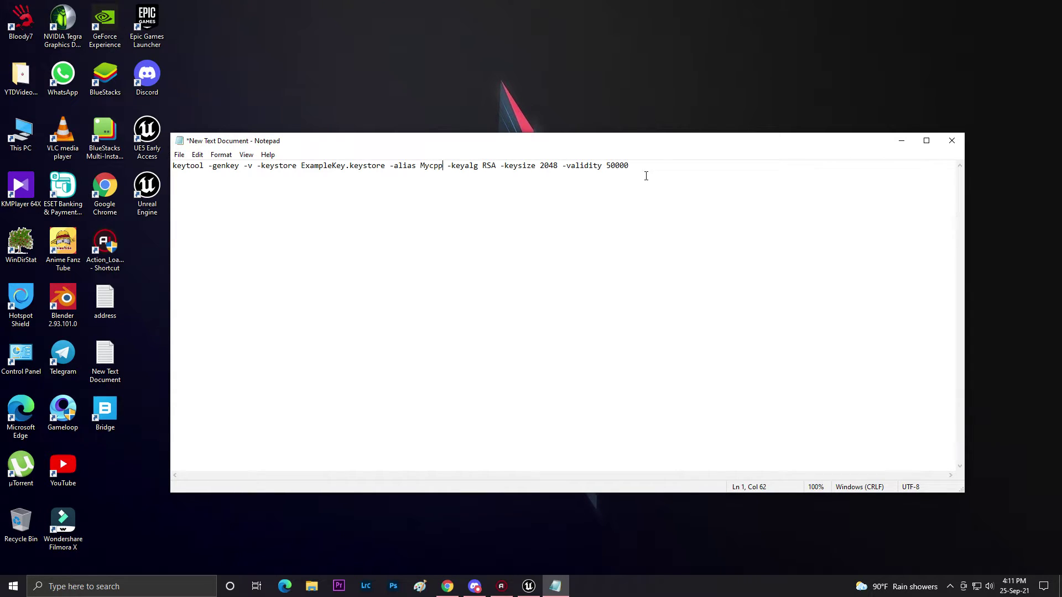
Copy the Mycpp keytool command line and minimise Notepad.
left_click_drag(638, 172, 172, 166)
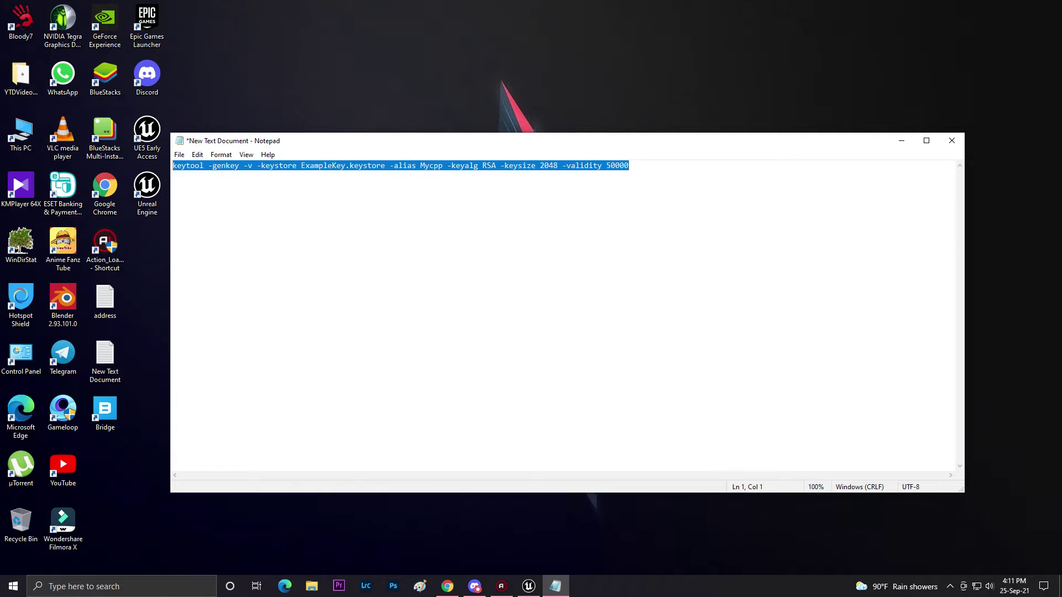
right_click(238, 166)
left_click(153, 201)
left_click(902, 141)
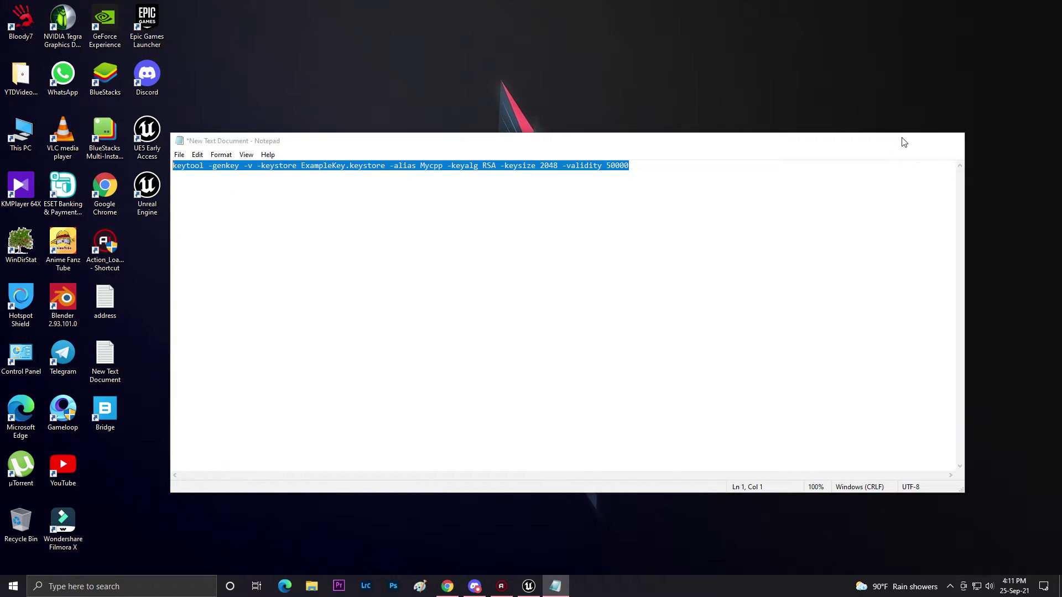
left_click(99, 589)
left_click(99, 591)
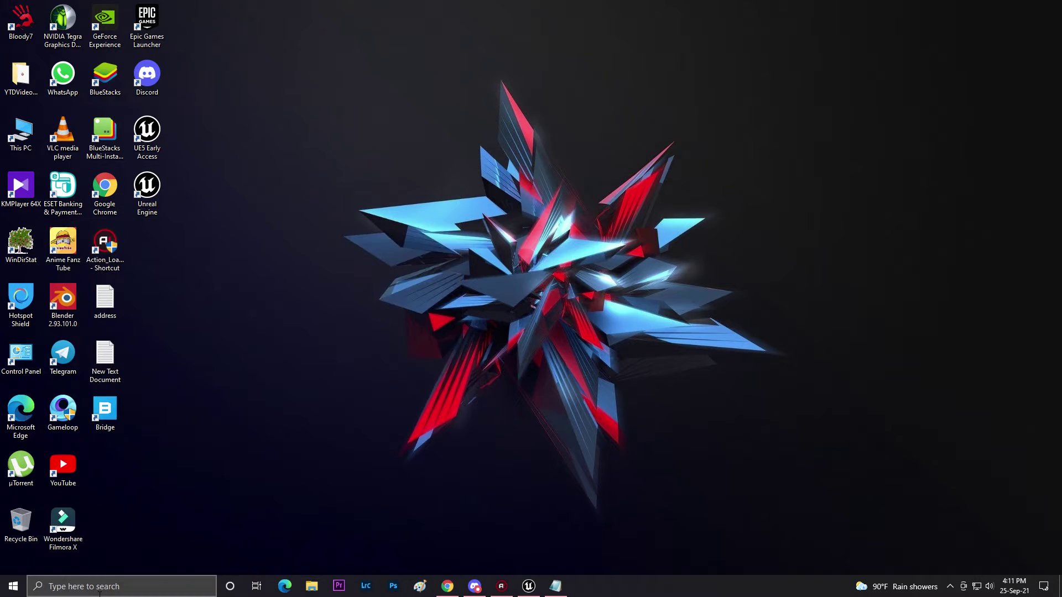
Rerun the pasted Mycpp keytool command, which fails password verification, and close the window.
key("ctrl+v")
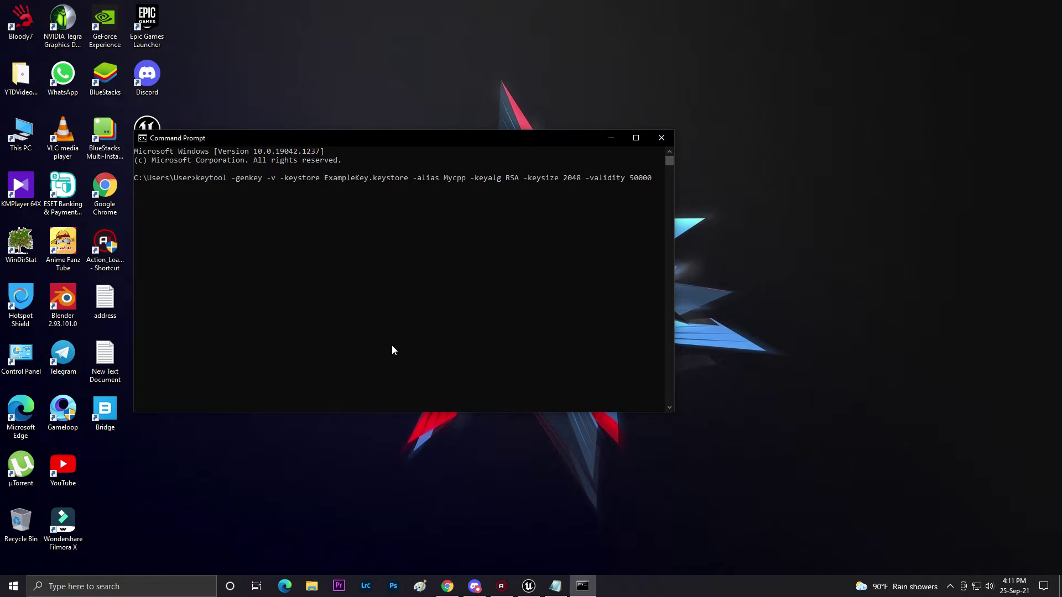
key("Return")
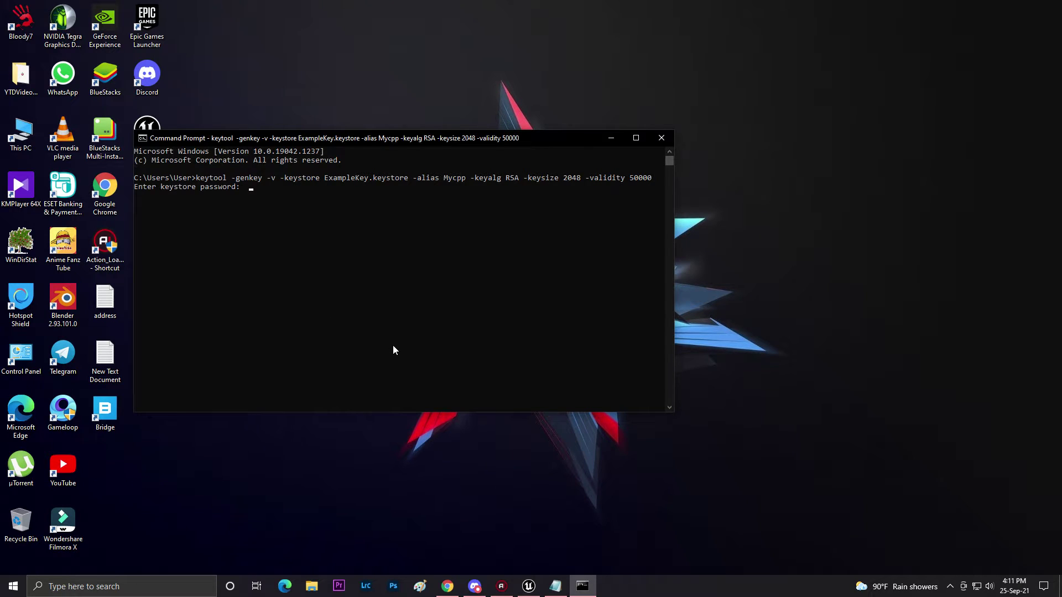
key("Return")
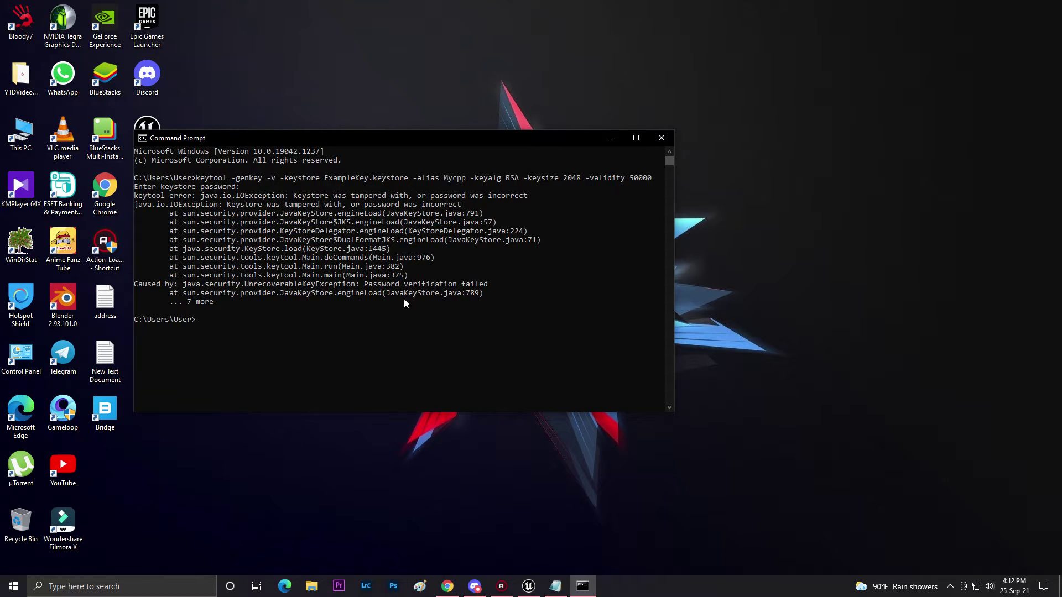
left_click(661, 138)
Delete ExampleKey.keystore from C:\Users\User and show the desktop.
left_click(311, 586)
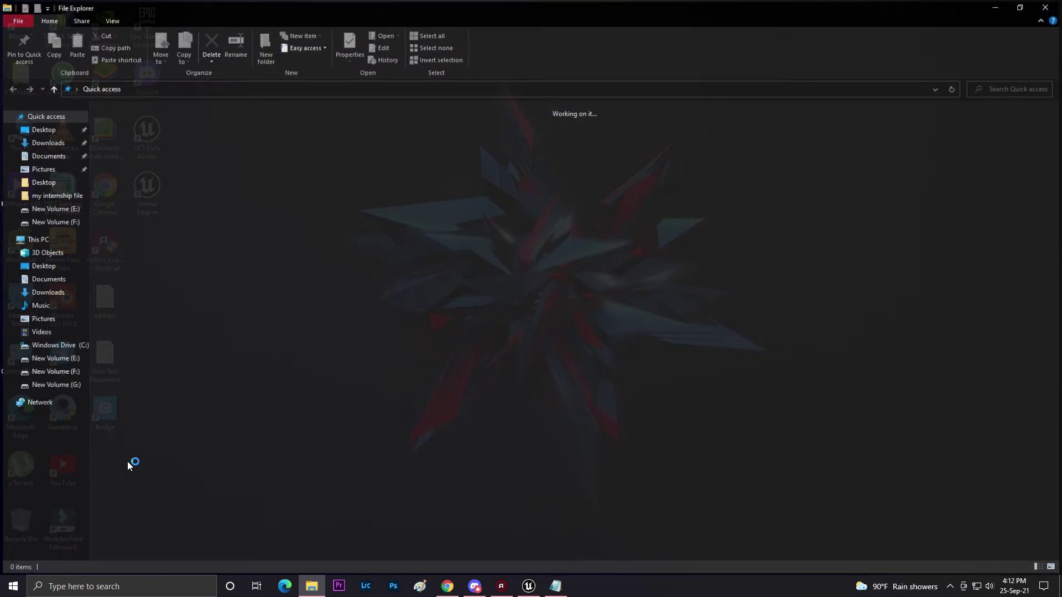
left_click(56, 345)
double_click(142, 188)
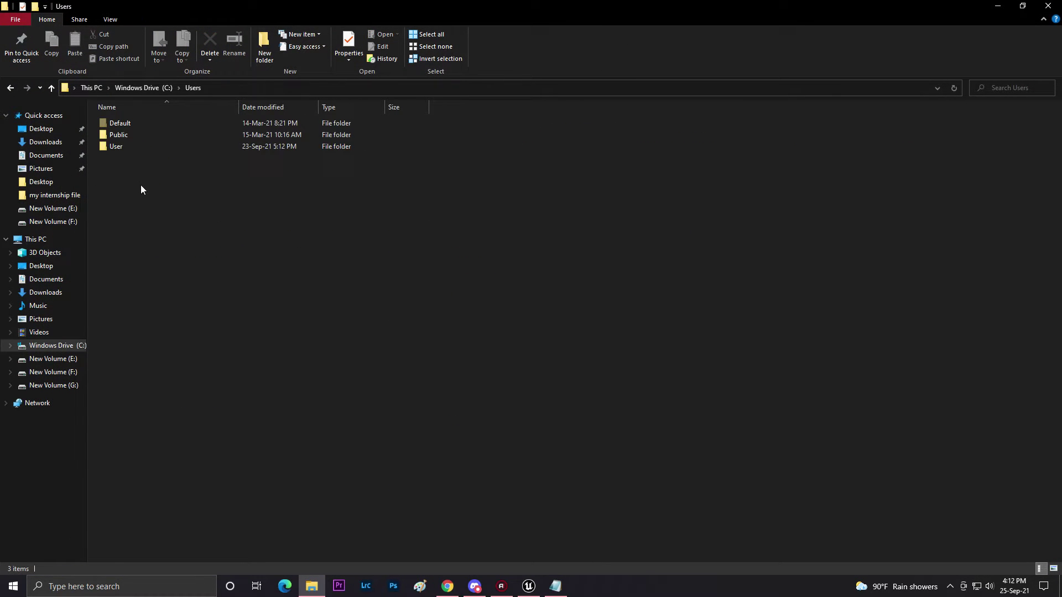
double_click(132, 146)
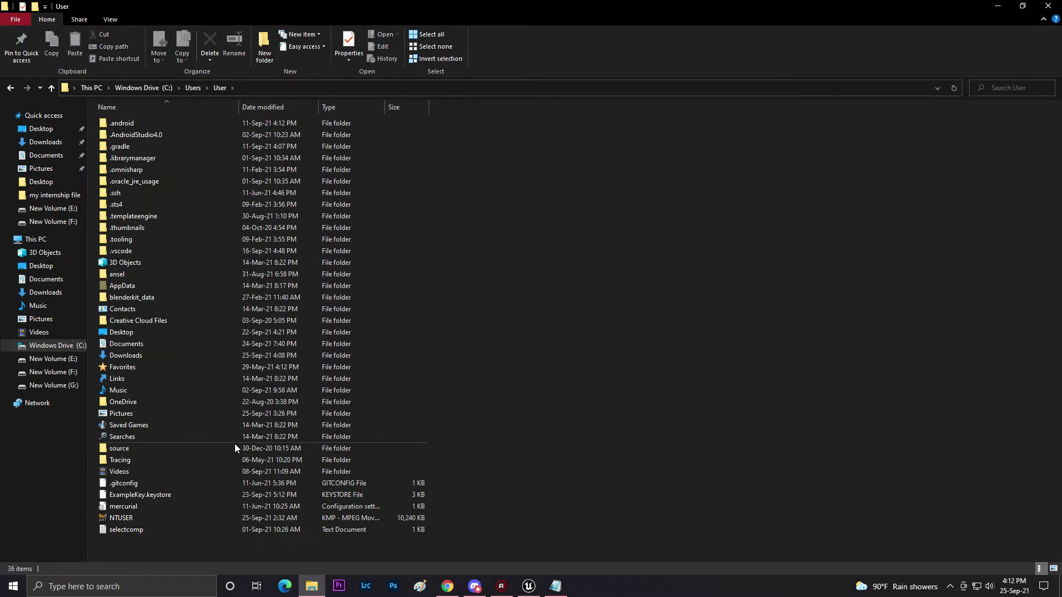
right_click(127, 498)
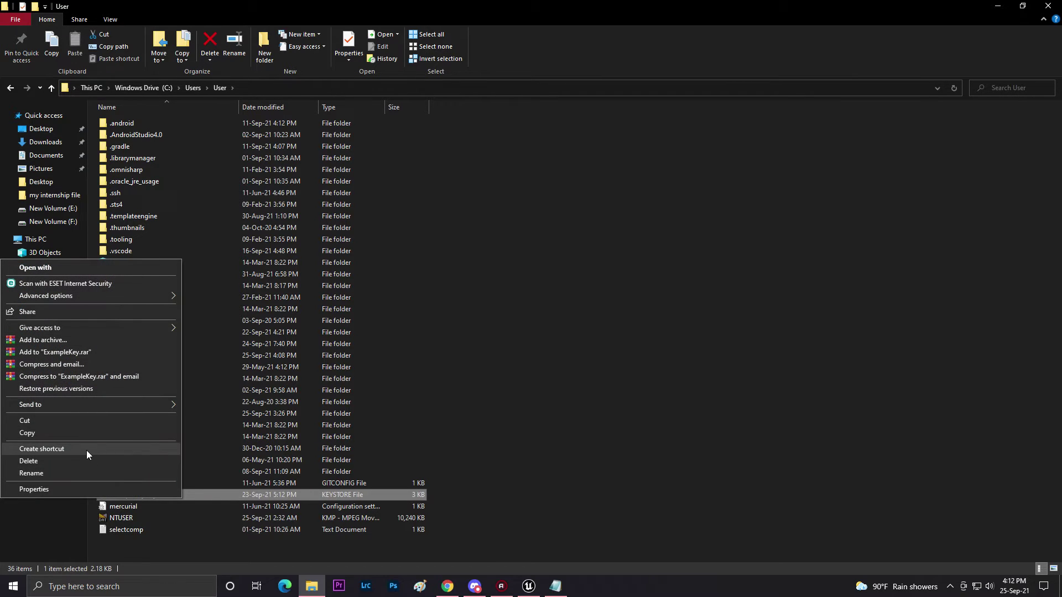
left_click(58, 461)
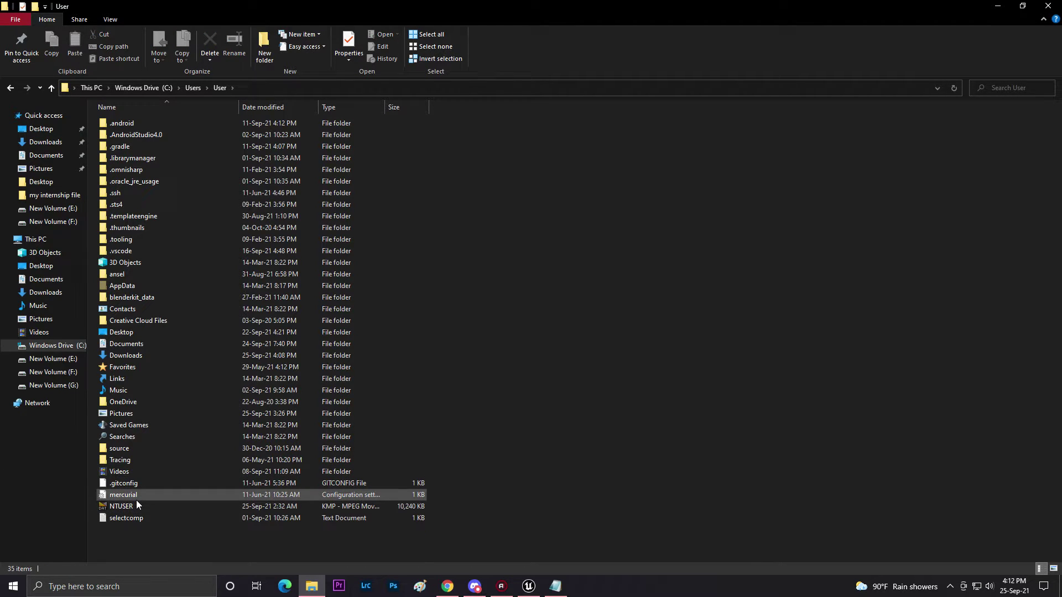
key("super+d")
Open cmd, paste and run the keytool genkey command, and submit the keystore password.
key("super+s")
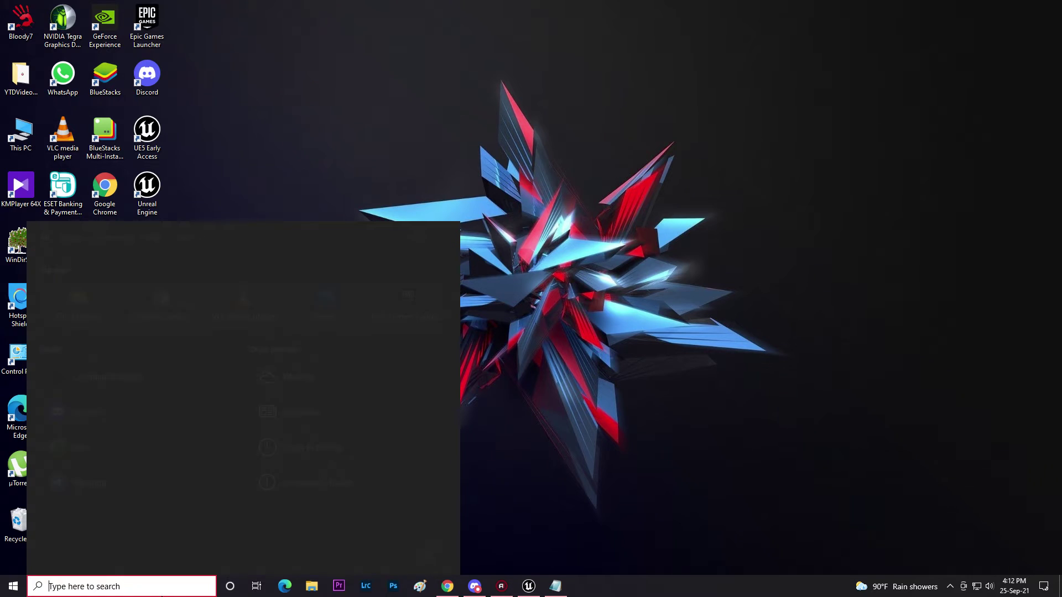
type("cmd")
key("Return")
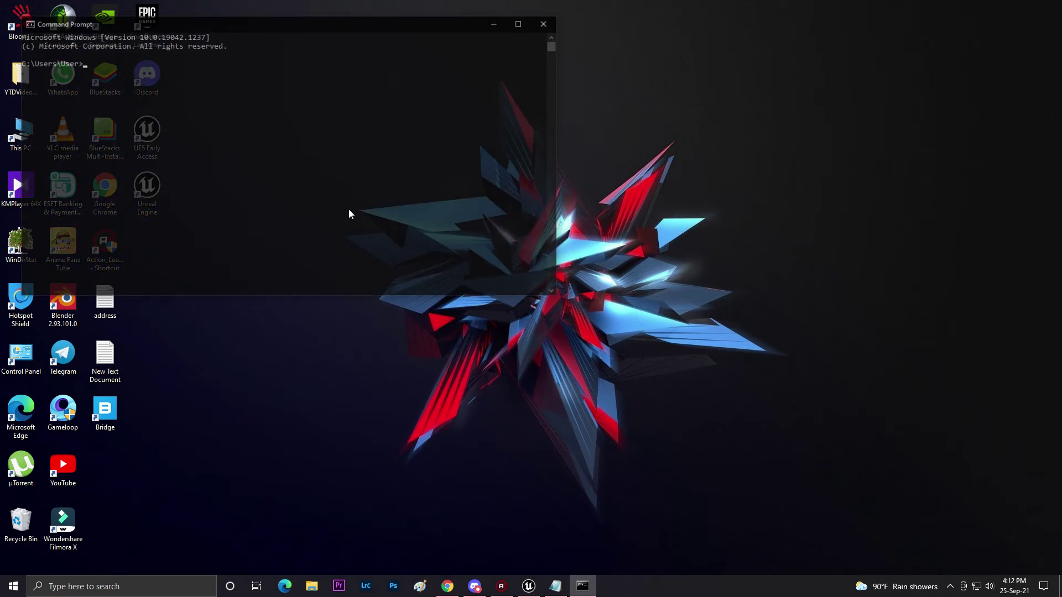
key("ctrl+v")
key("Return")
left_click_drag(221, 23, 442, 55)
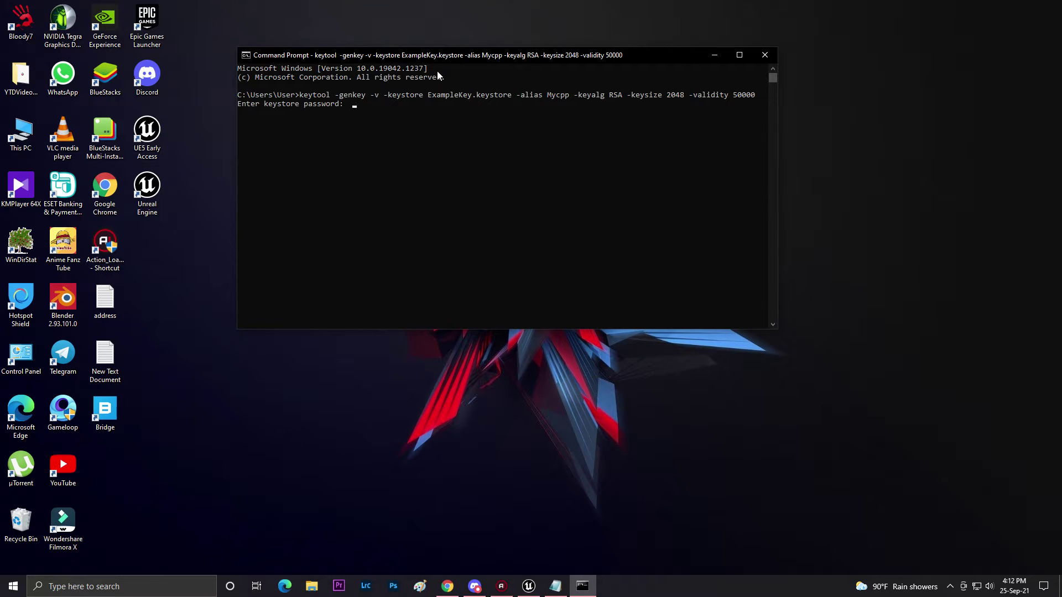
key("Return")
key("Return")
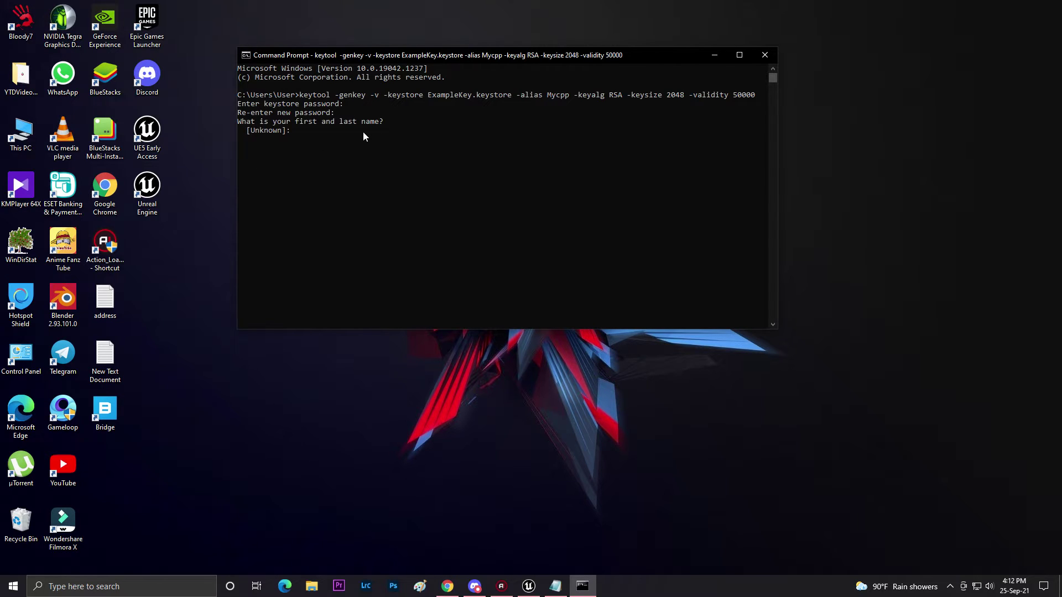
Enter the certificate's first and last name, organizational unit and organization name.
type("sazzad")
key("Return")
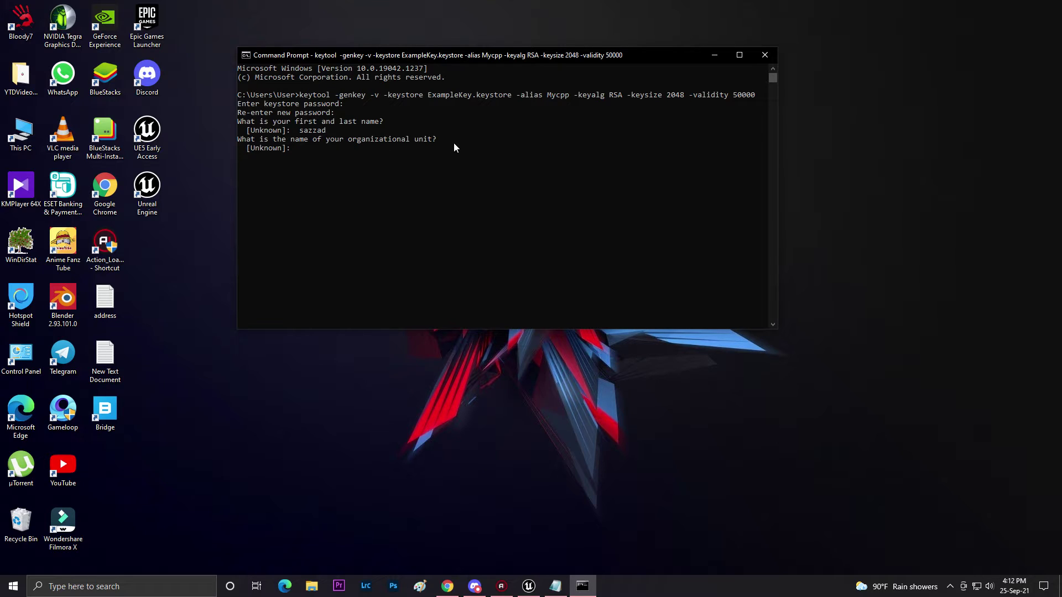
type("sazzadgamedev")
key("Return")
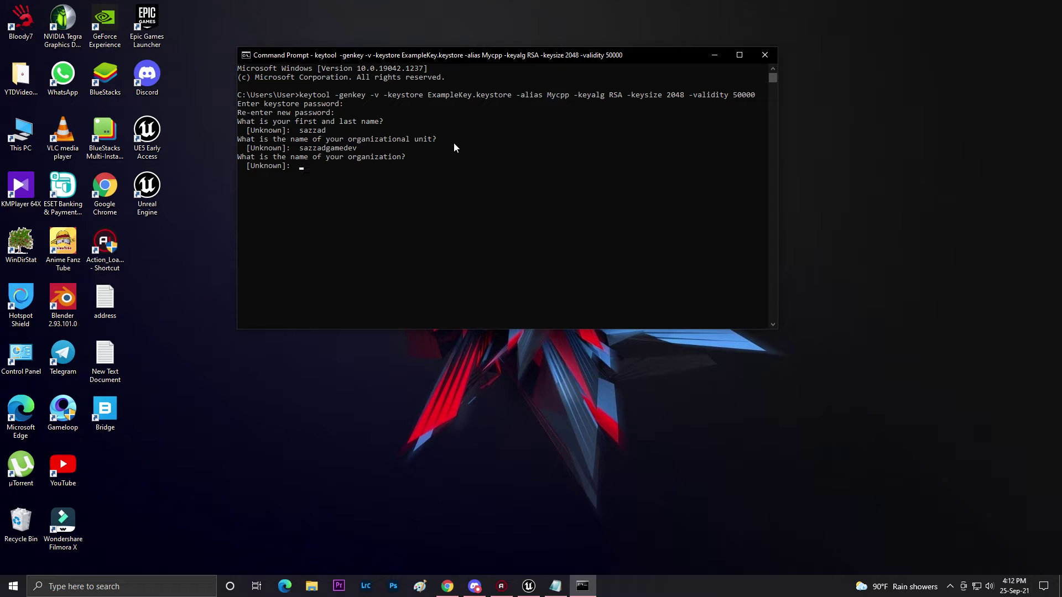
type("saaz")
key("BackSpace")
key("BackSpace")
type("zzadgamedevs")
key("Return")
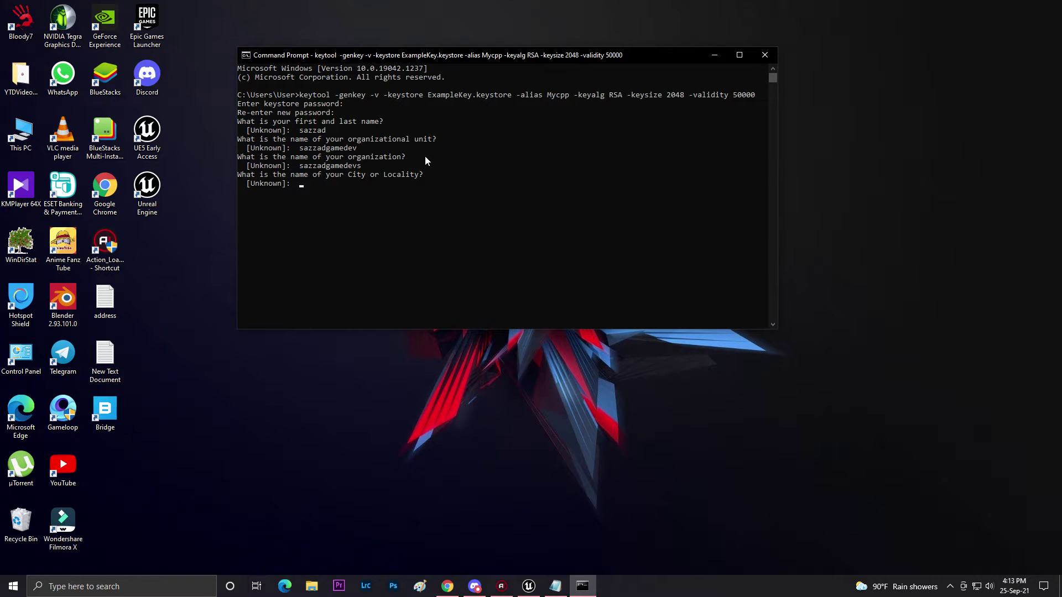
Enter city, state and country code 00, confirm with y, and accept the key password.
type("chittagong")
key("Return")
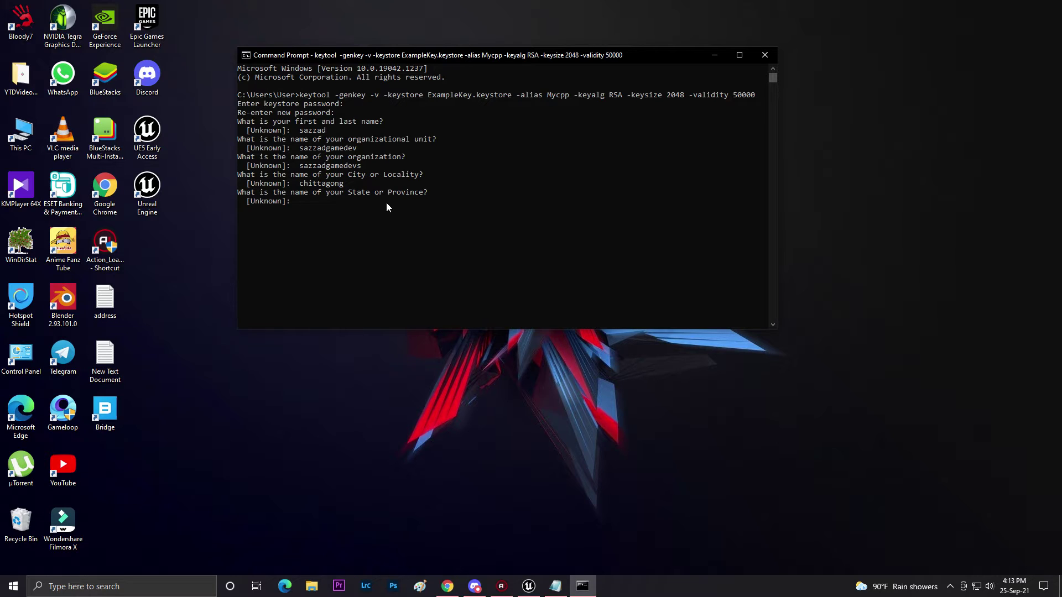
type("ctg")
key("Return")
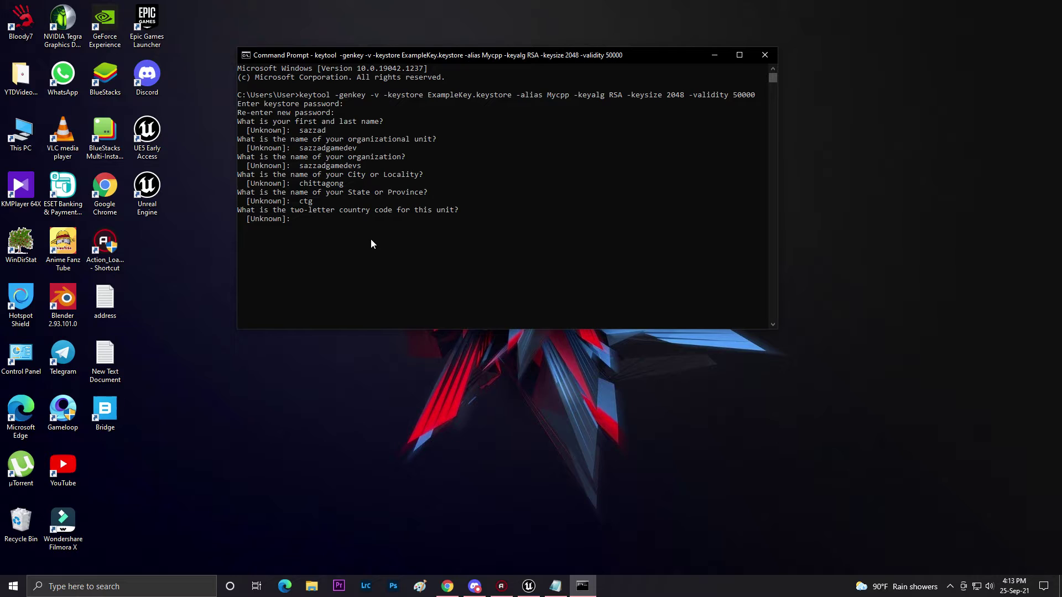
type("00")
key("Return")
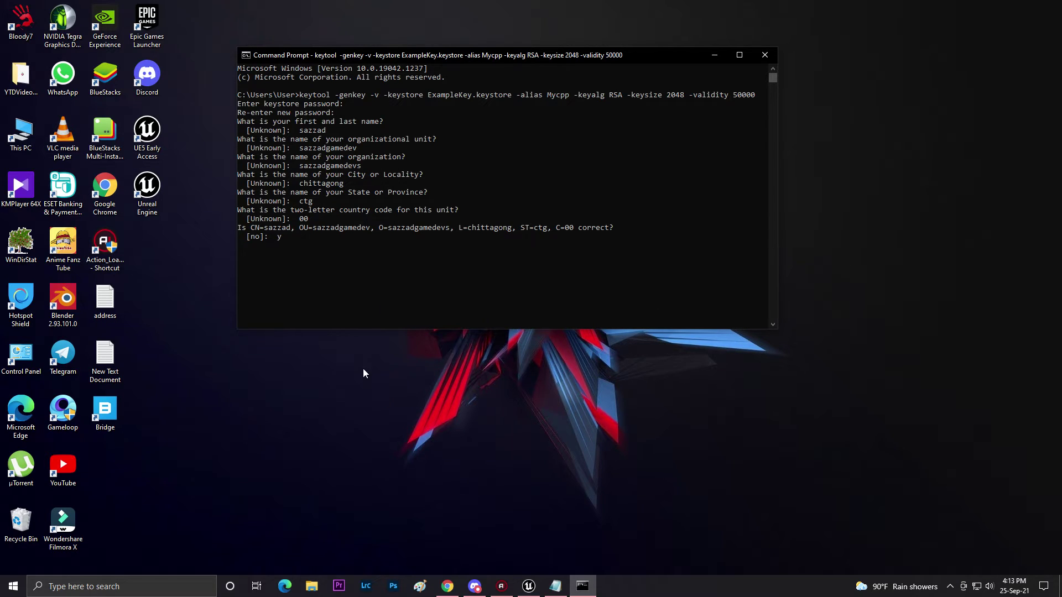
type("y")
key("Return")
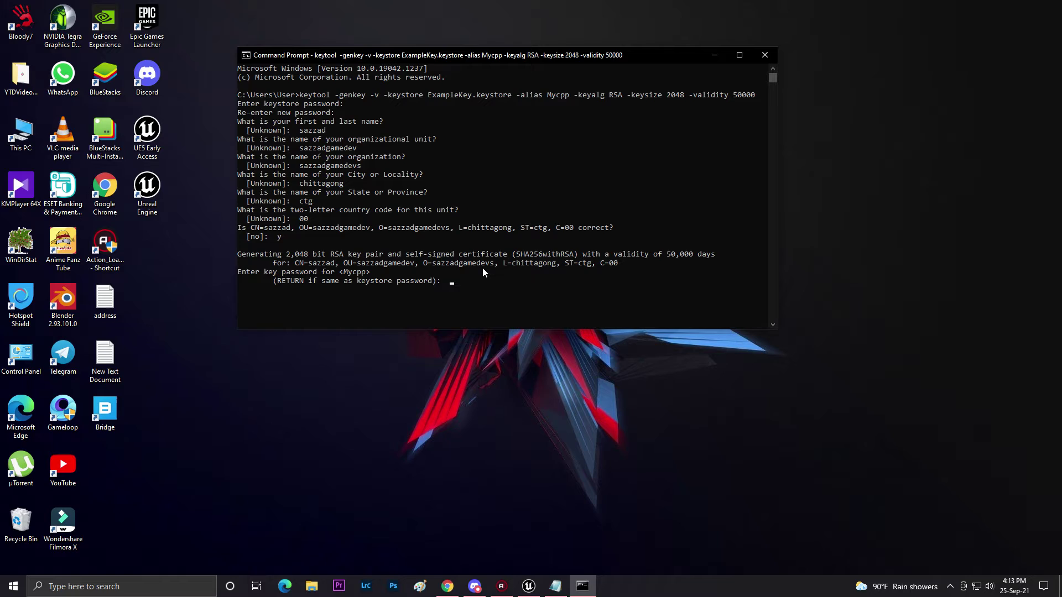
key("Return")
key("Return")
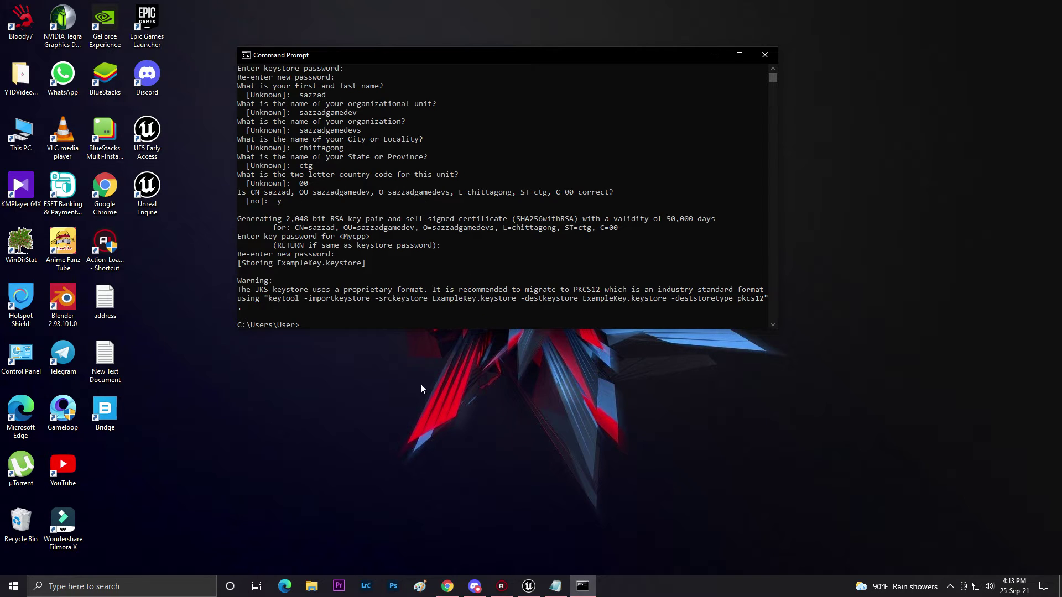
Cut ExampleKey.keystore from C:\Users\User.
left_click(312, 587)
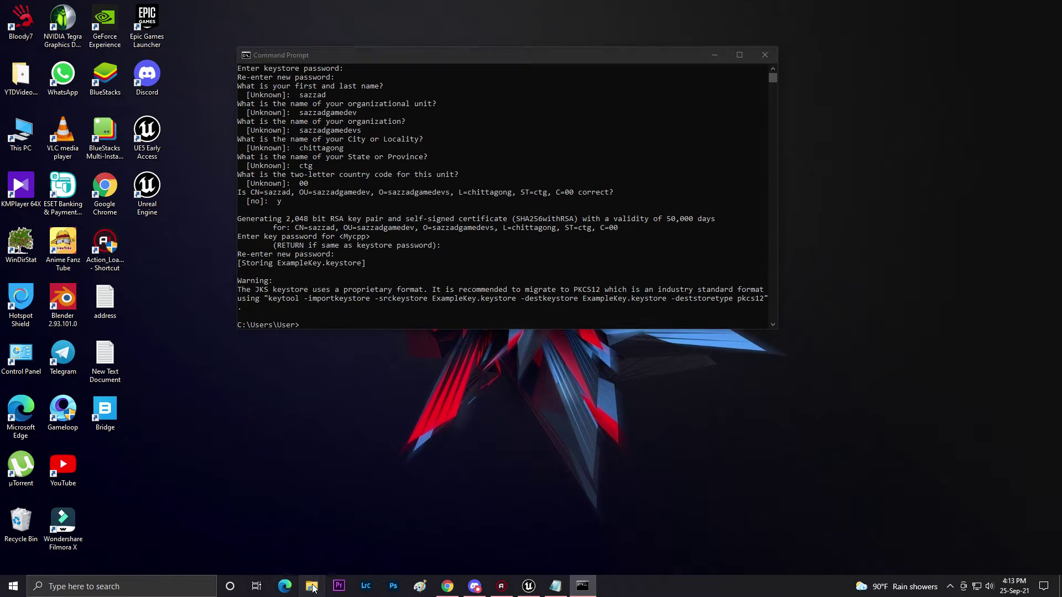
left_click(51, 345)
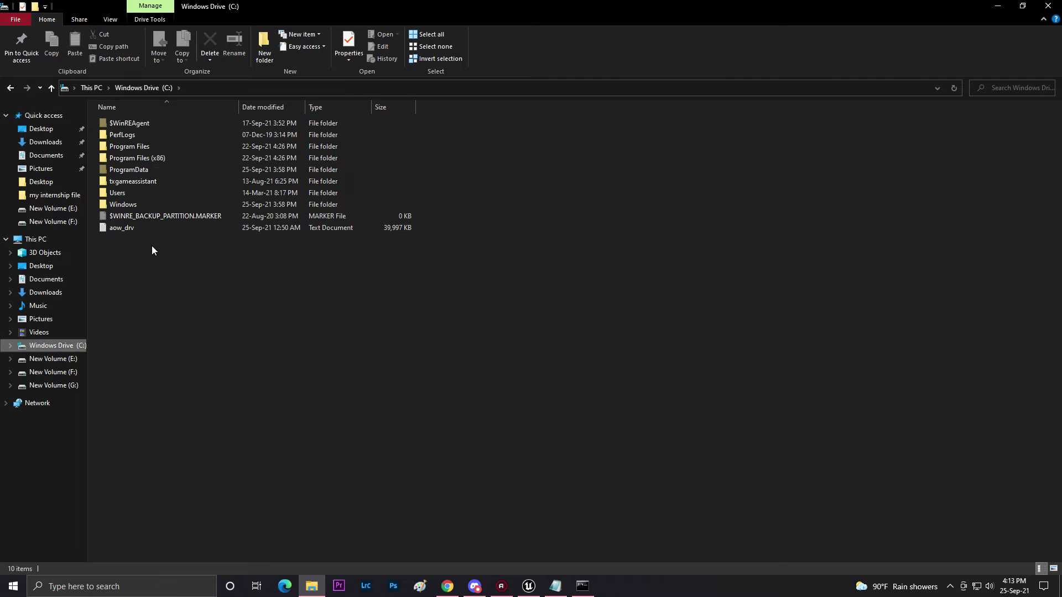
double_click(142, 193)
double_click(133, 147)
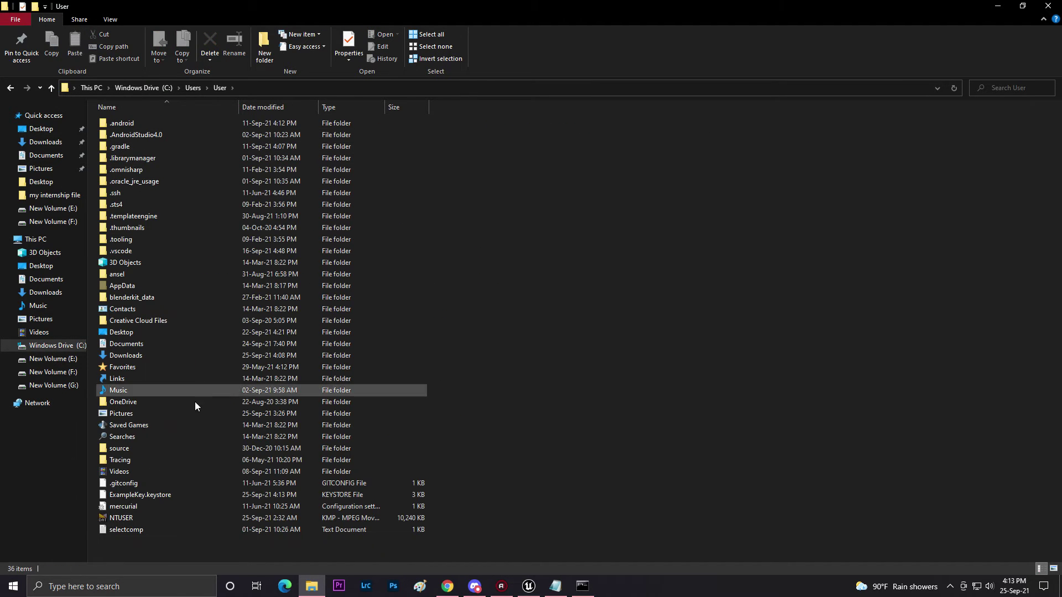
right_click(173, 493)
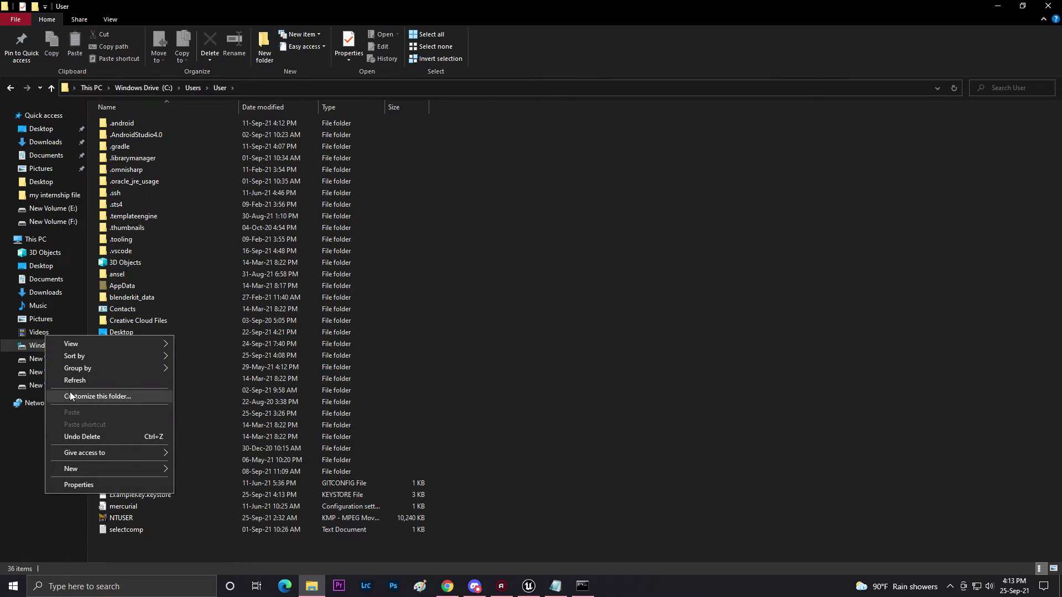
left_click(185, 491)
right_click(184, 491)
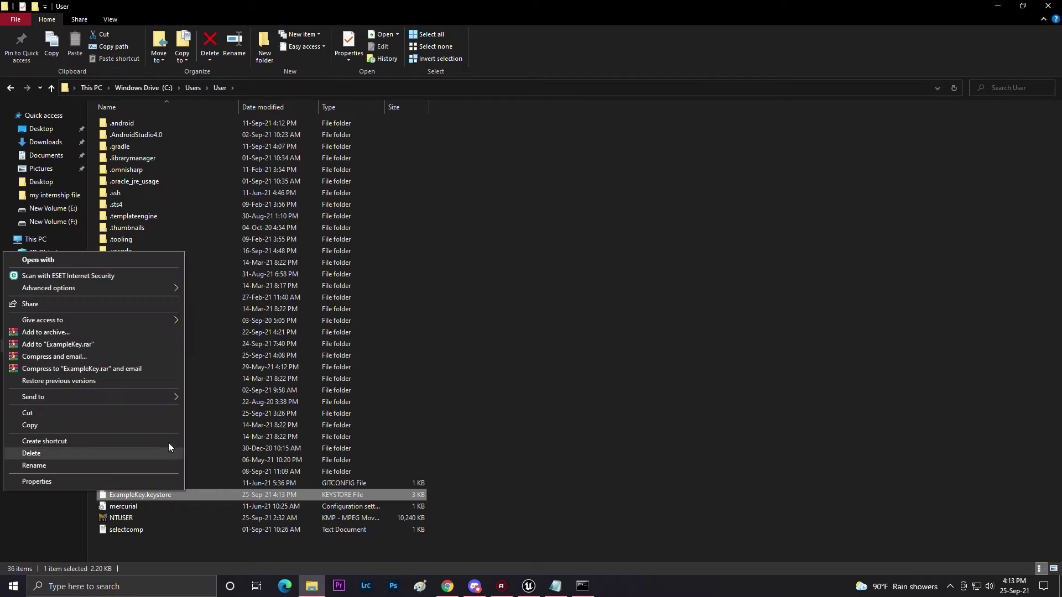
left_click(32, 414)
Paste the keystore into F:\UnRealEngine Project\THISVIDEO\Build\Android.
left_click(53, 371)
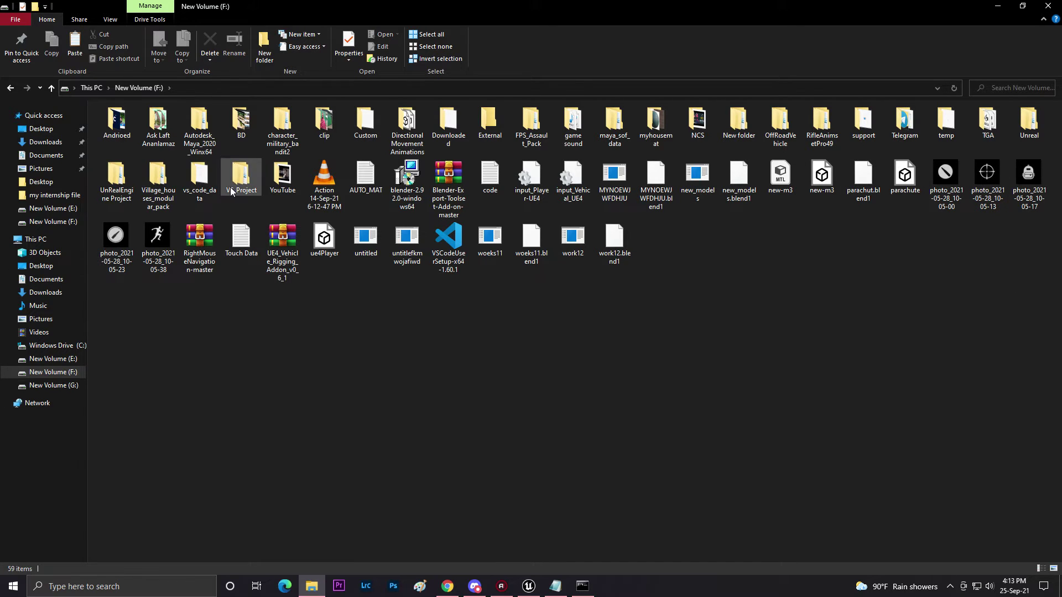
double_click(131, 179)
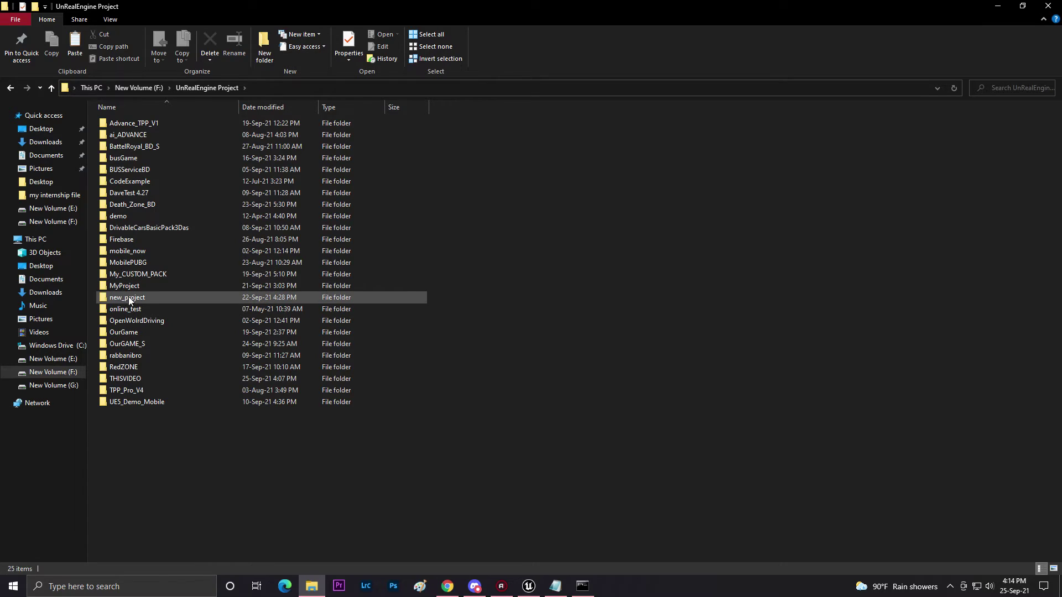
left_click(127, 379)
double_click(126, 378)
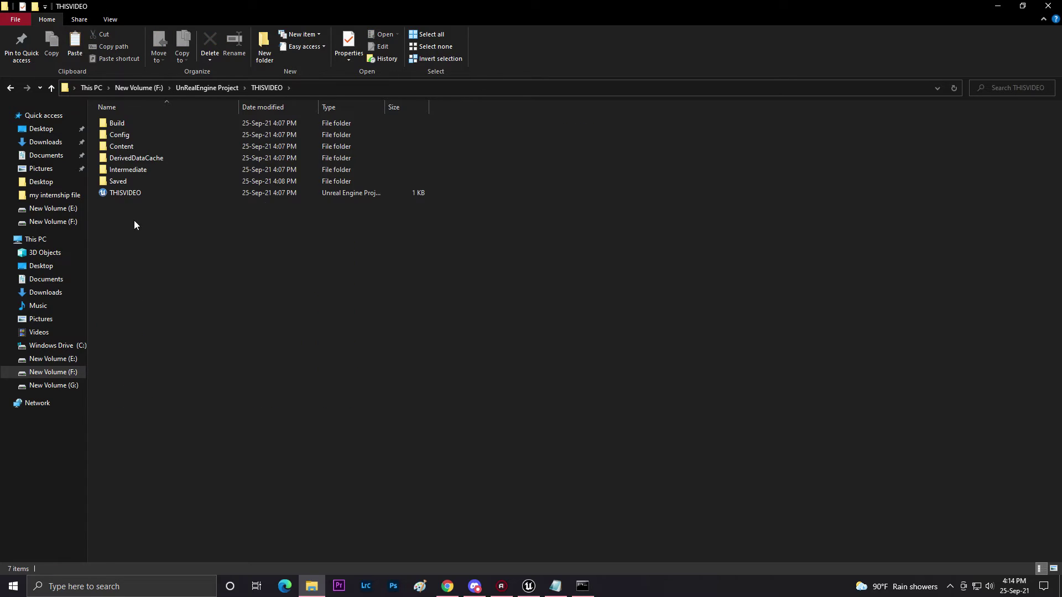
left_click(121, 126)
double_click(121, 126)
double_click(122, 124)
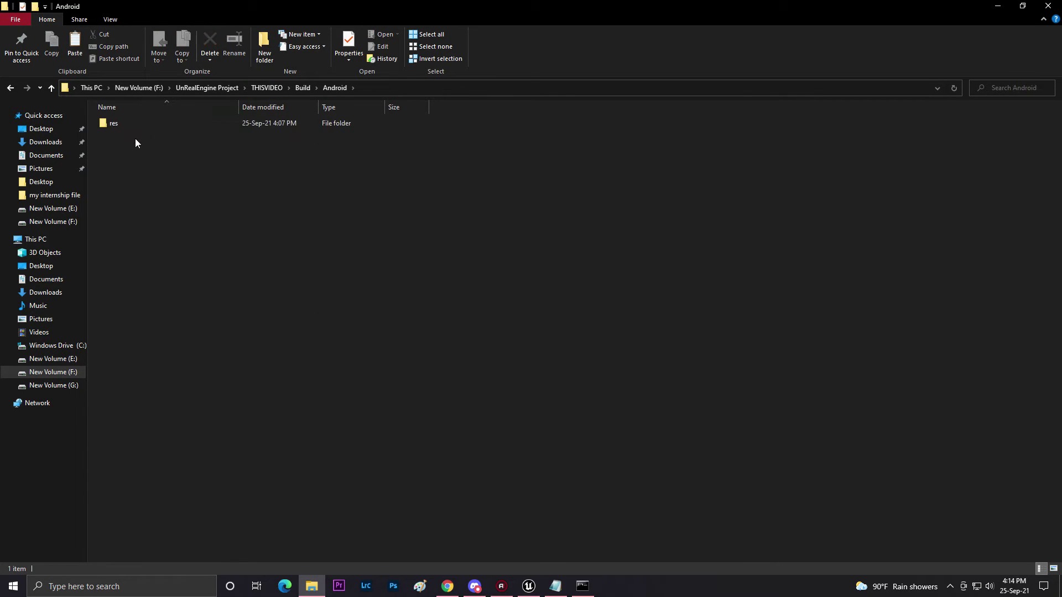
right_click(182, 163)
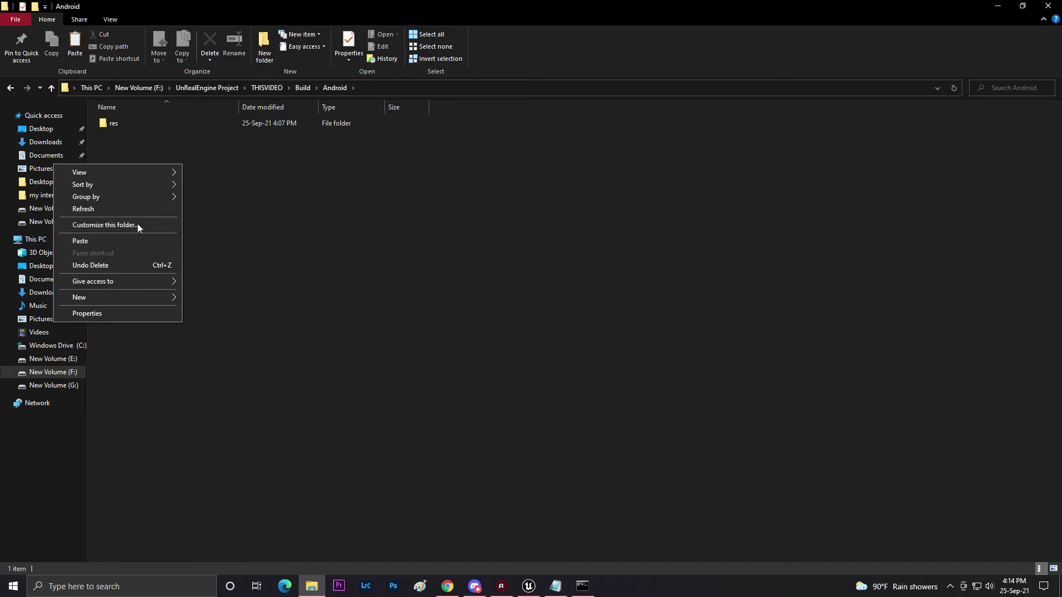
left_click(112, 241)
Copy the keystore from Build\Android into the THISVIDEO Config folder.
right_click(149, 135)
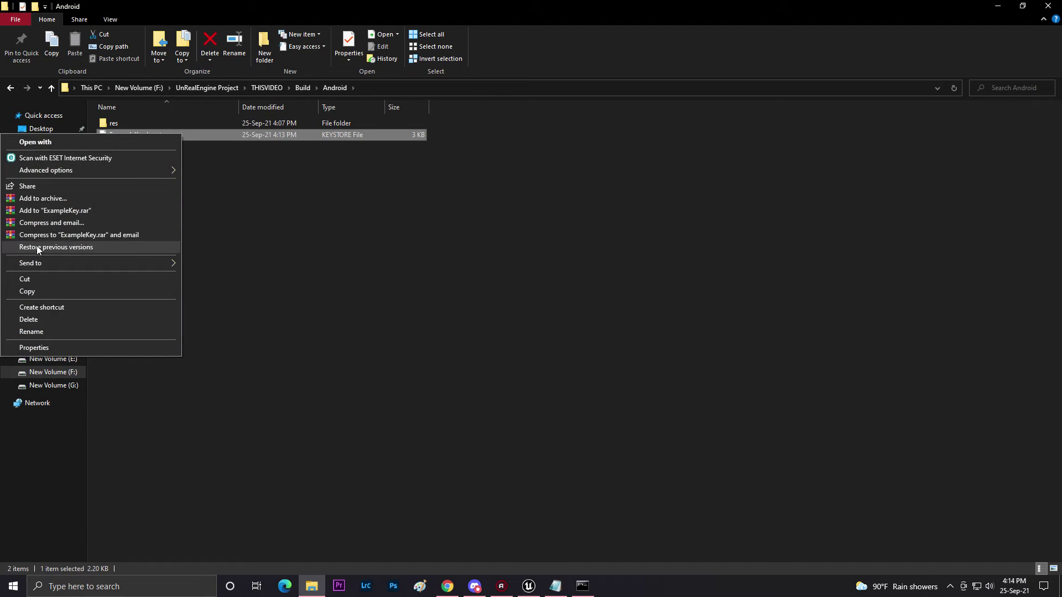
left_click(37, 292)
left_click(299, 88)
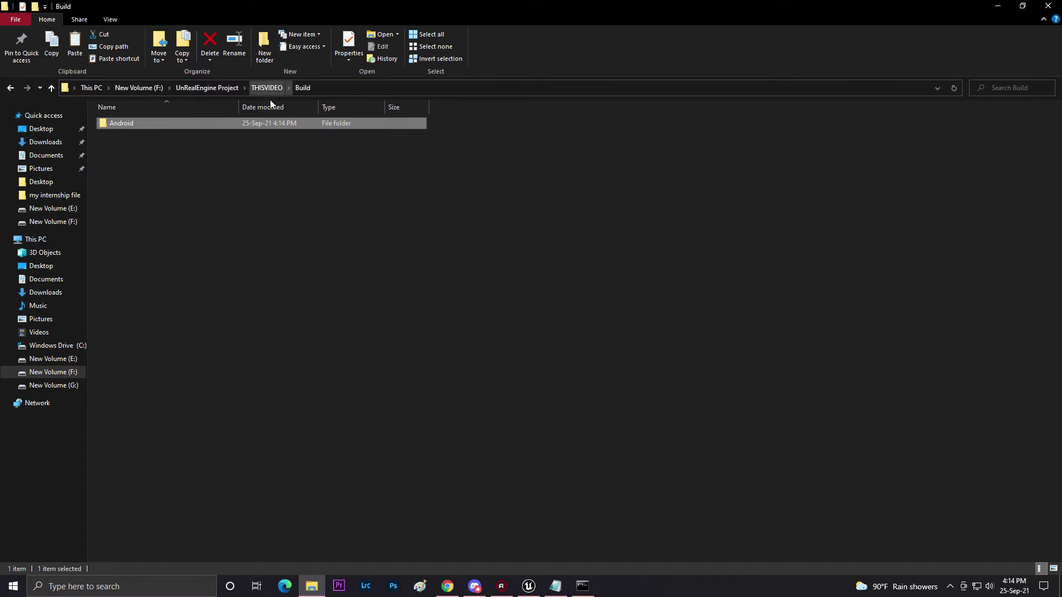
left_click(264, 87)
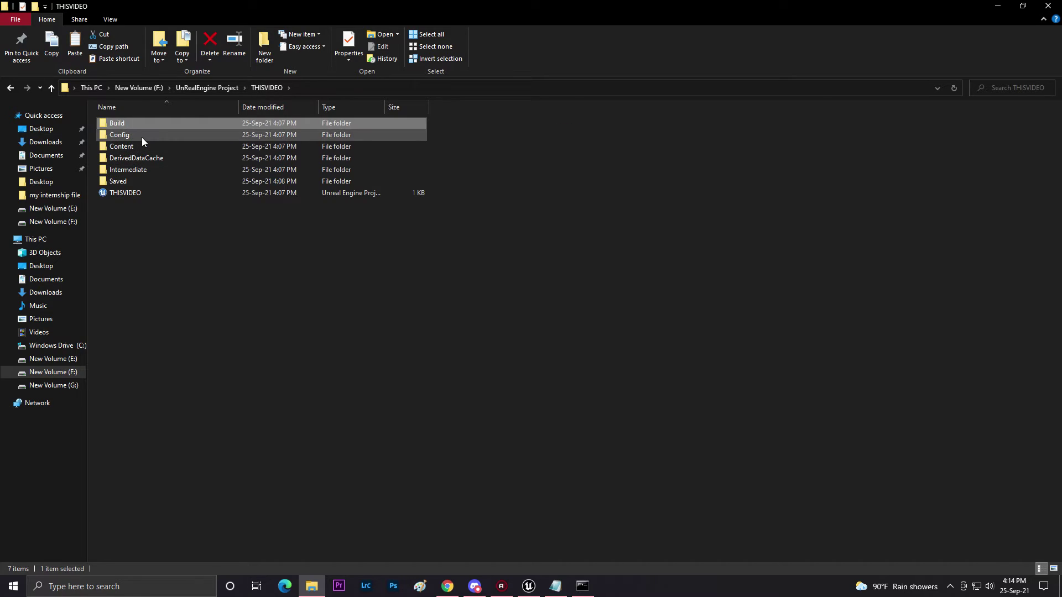
double_click(142, 136)
right_click(180, 204)
left_click(78, 279)
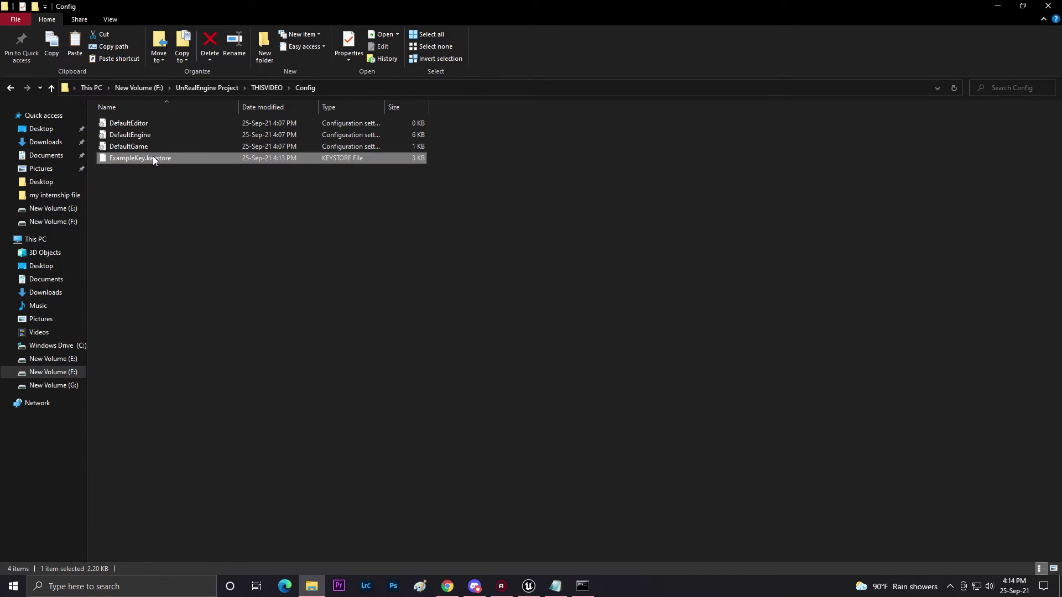
Copy the keystore's full file name from the rename field.
right_click(152, 157)
left_click(81, 355)
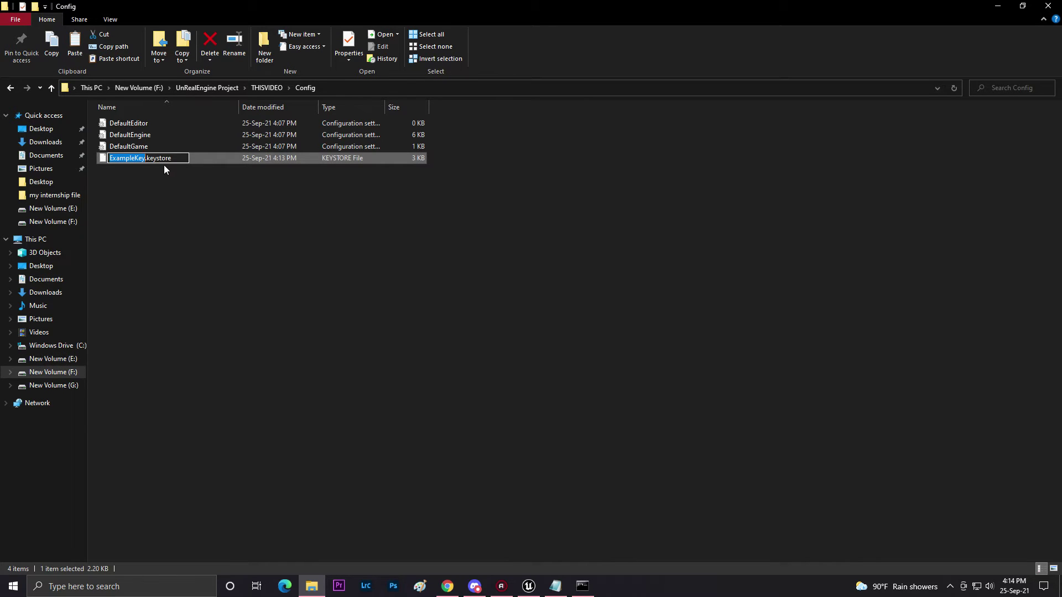
double_click(175, 158)
right_click(176, 159)
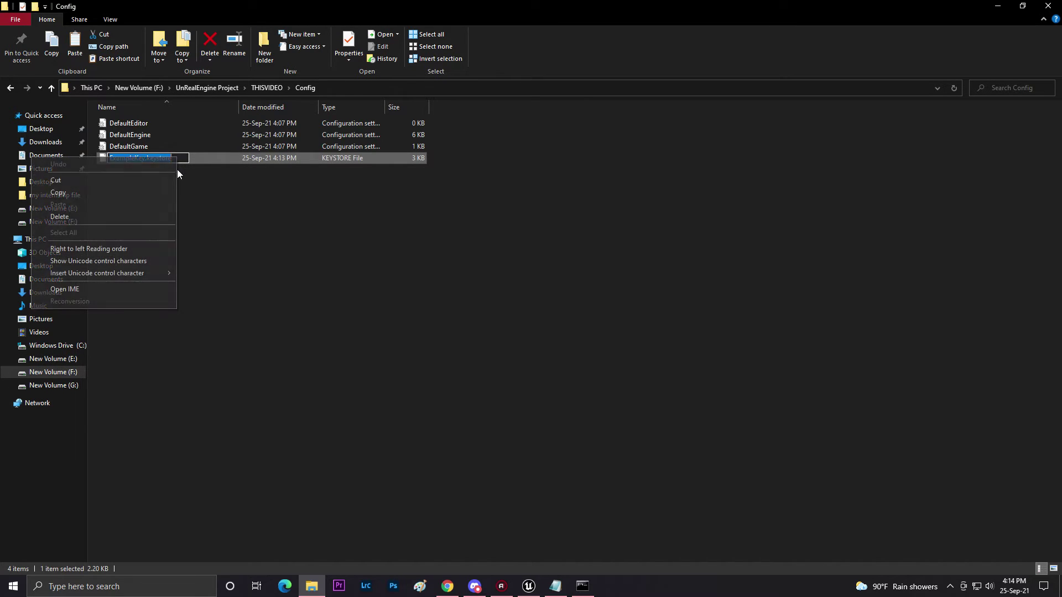
left_click(88, 193)
Paste ExampleKey.keystore into the Distribution Signing Key Store field in Project Settings.
left_click(997, 6)
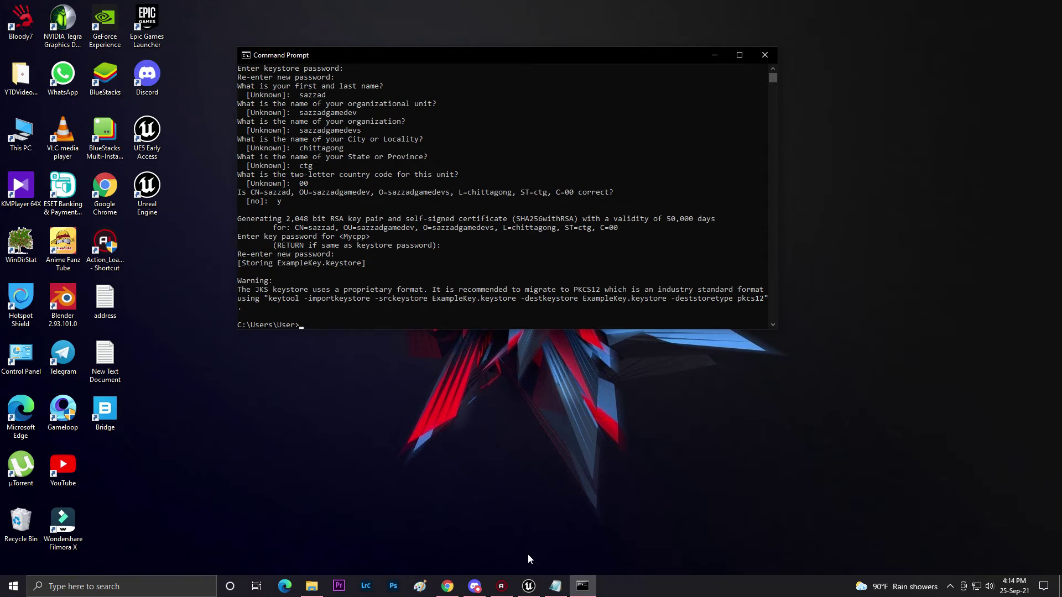
mouse_move(529, 582)
left_click(536, 559)
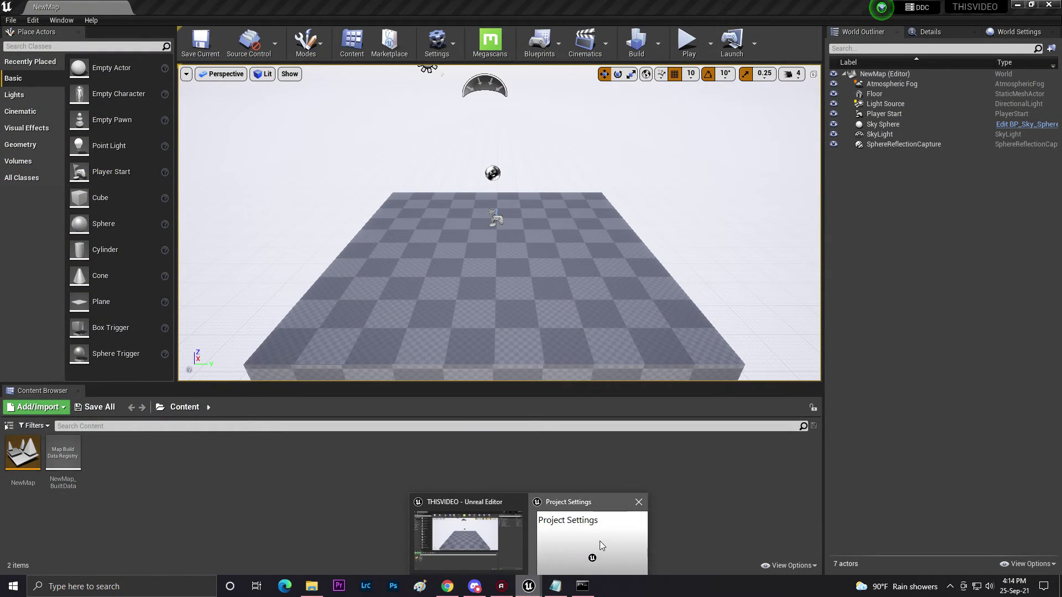
left_click(599, 541)
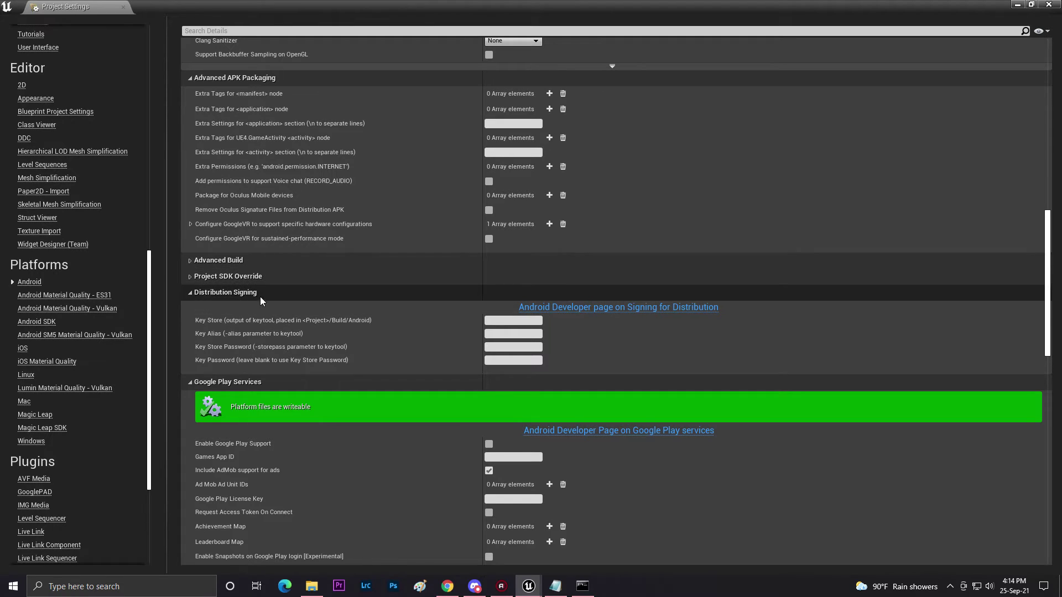
left_click(527, 321)
key("ctrl+v")
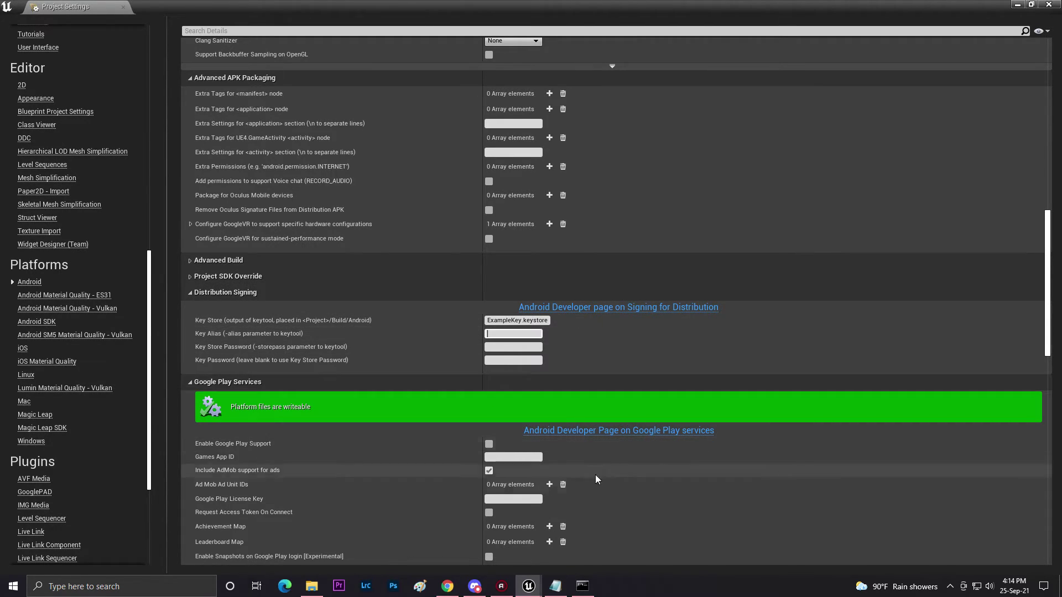
Copy the alias Mycpp from the Notepad keytool command into Key Alias.
left_click(554, 588)
left_click(436, 228)
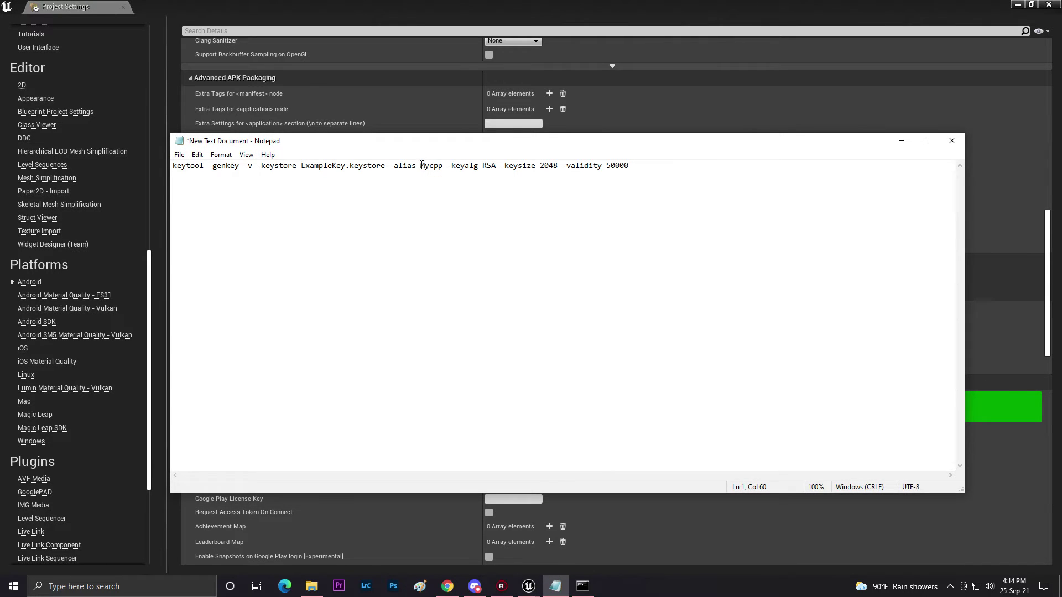
left_click_drag(421, 165, 442, 165)
right_click(433, 166)
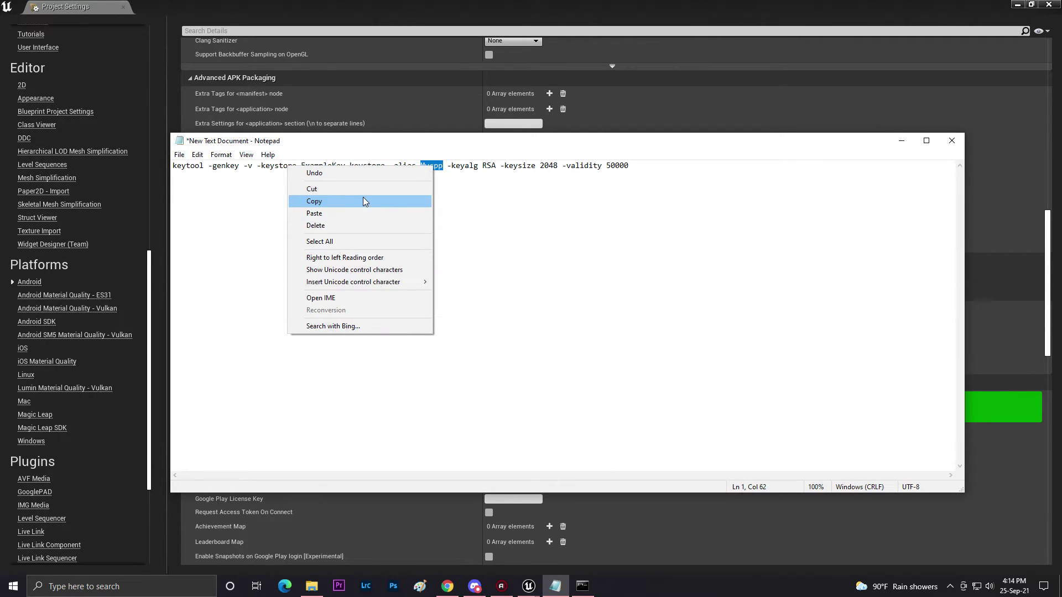
left_click(332, 204)
left_click(900, 140)
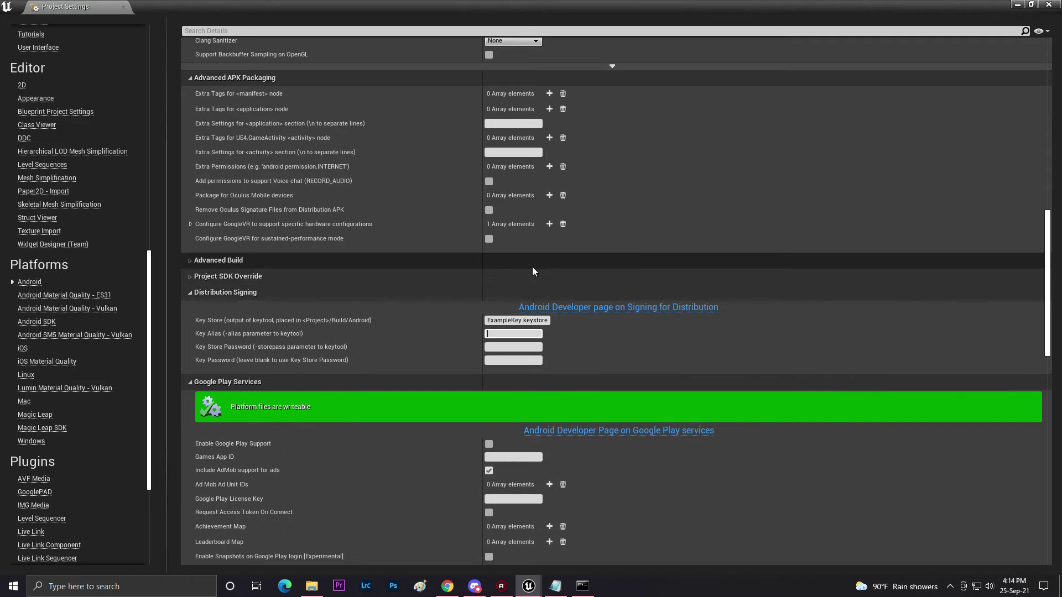
left_click(507, 334)
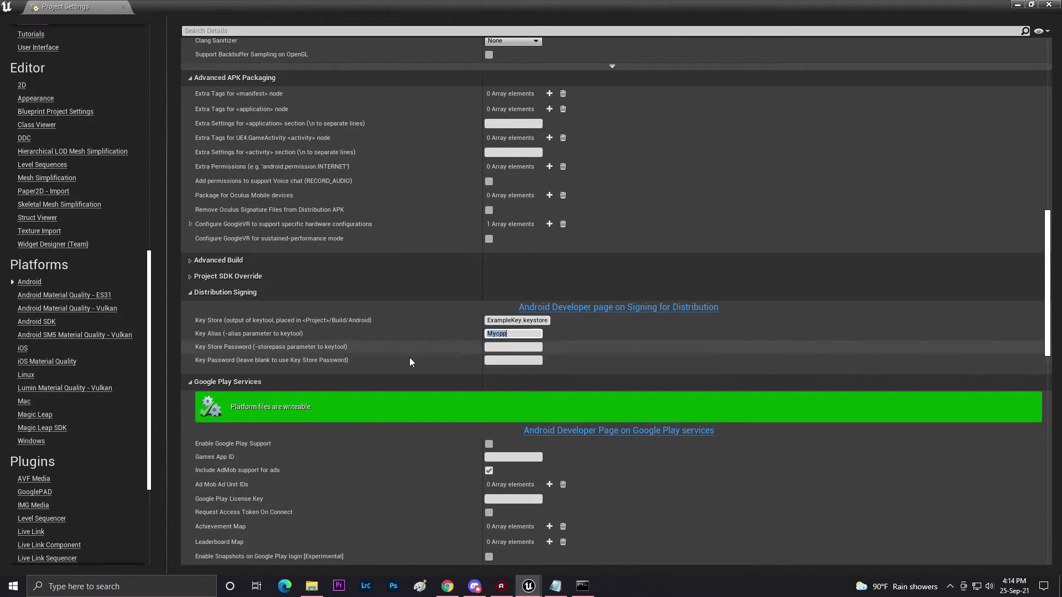
Enter the keystore password in the Key Store Password field.
left_click(509, 350)
type("123456789")
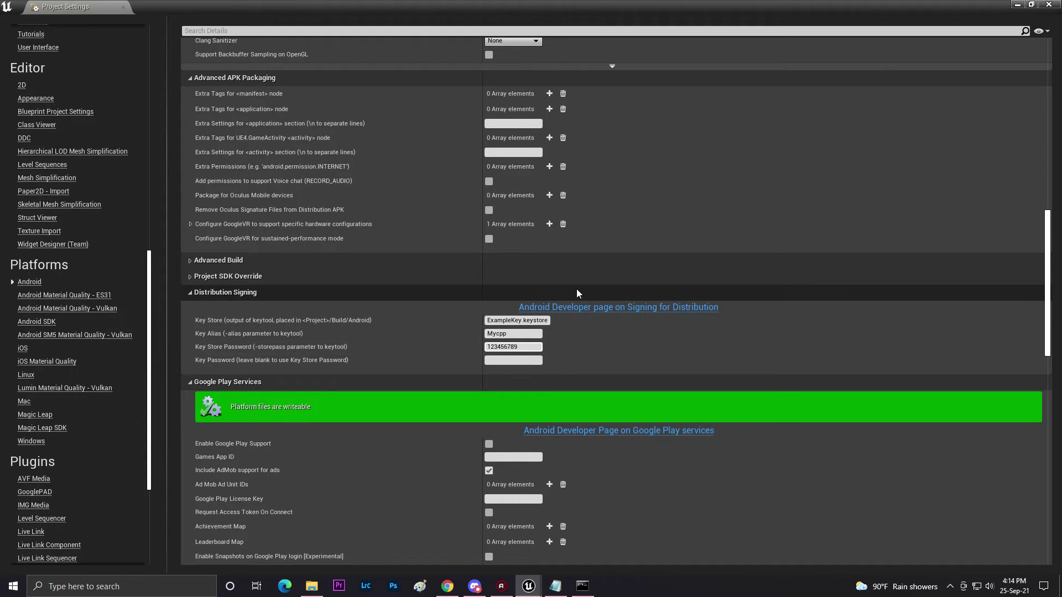
scroll(577, 288, "down", 5)
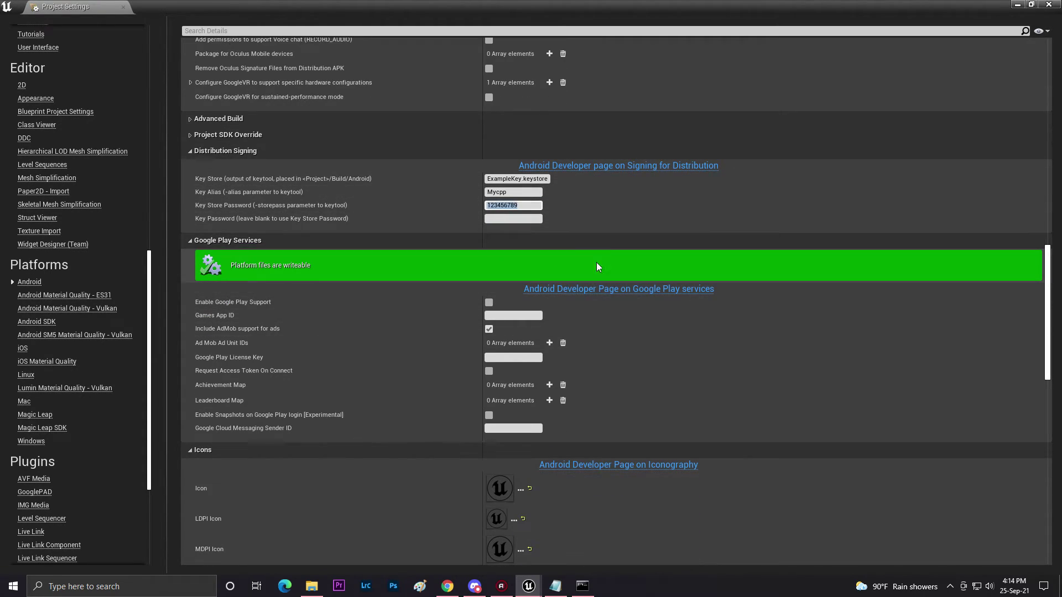
scroll(578, 226, "up", 1)
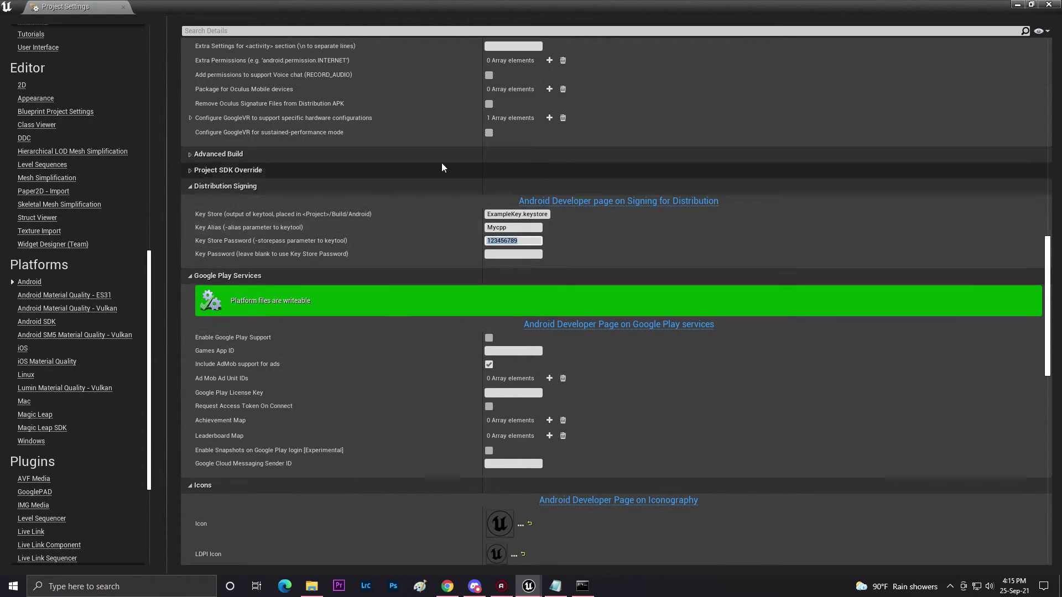
Enable Generate bundle (AAB) under App Bundles and minimize the Project Settings window.
scroll(55, 289, "up", 2)
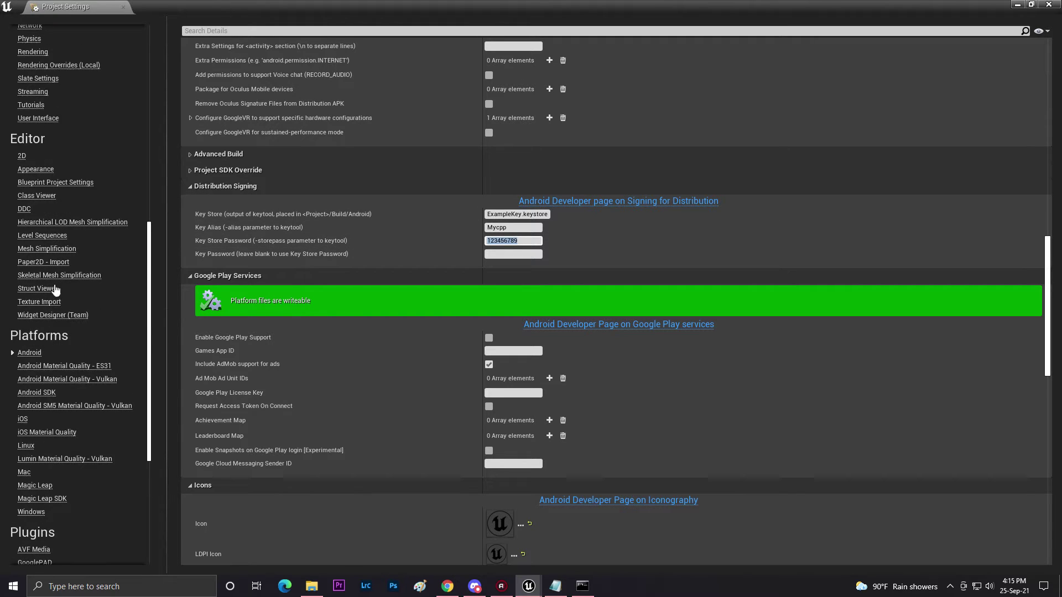
scroll(359, 227, "up", 12)
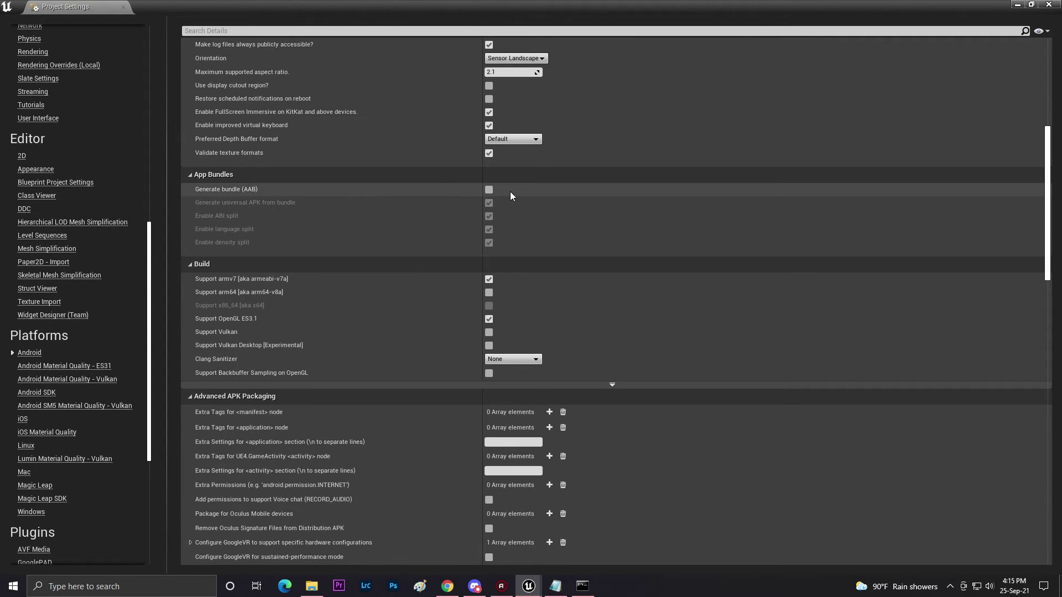
left_click(489, 189)
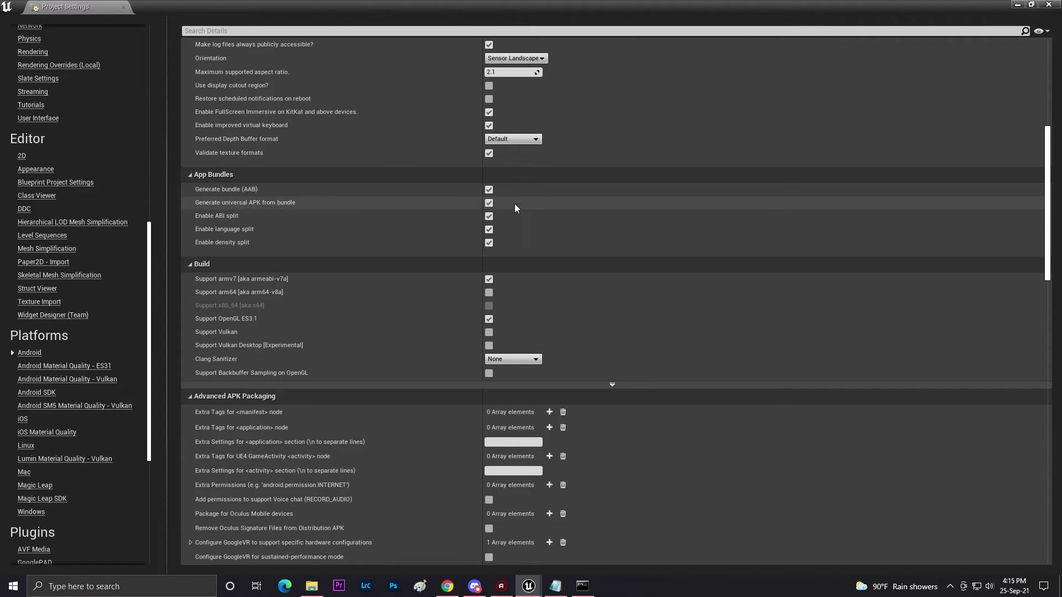
left_click(1017, 5)
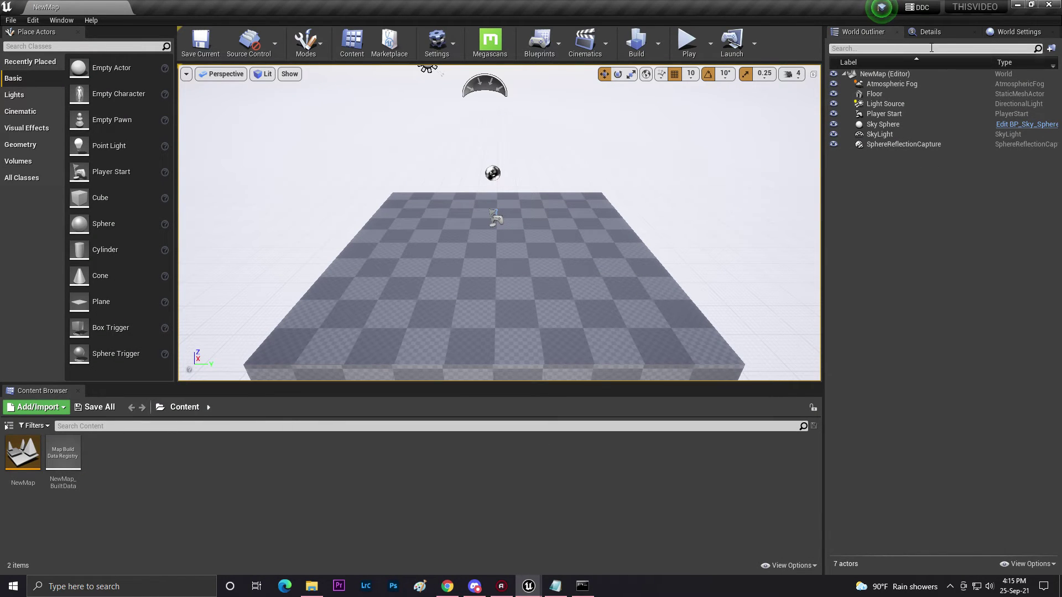
left_click(1016, 5)
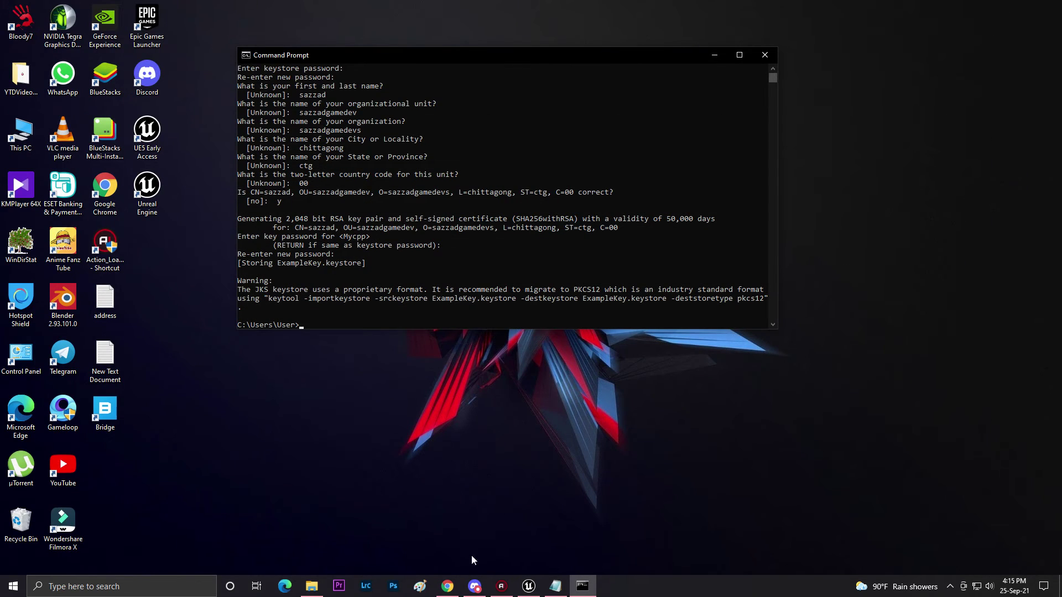
left_click(312, 586)
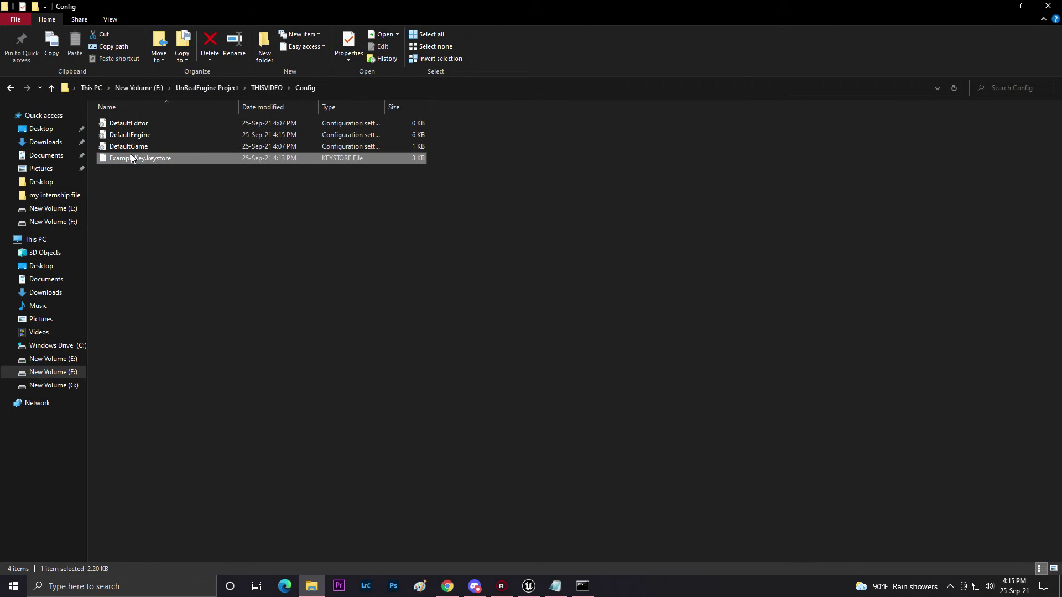
right_click(130, 158)
left_click(178, 197)
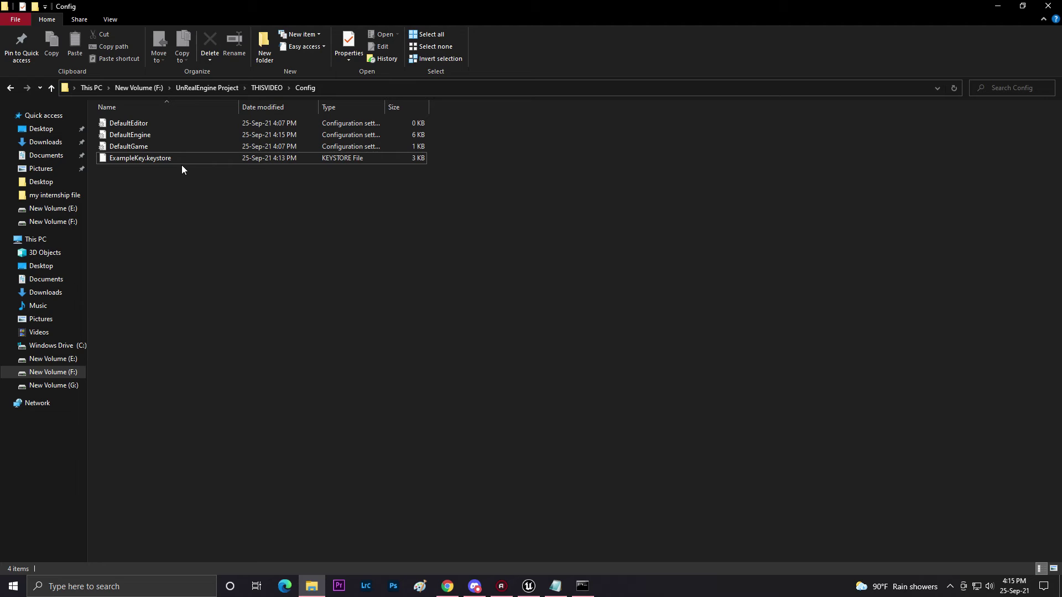
right_click(132, 159)
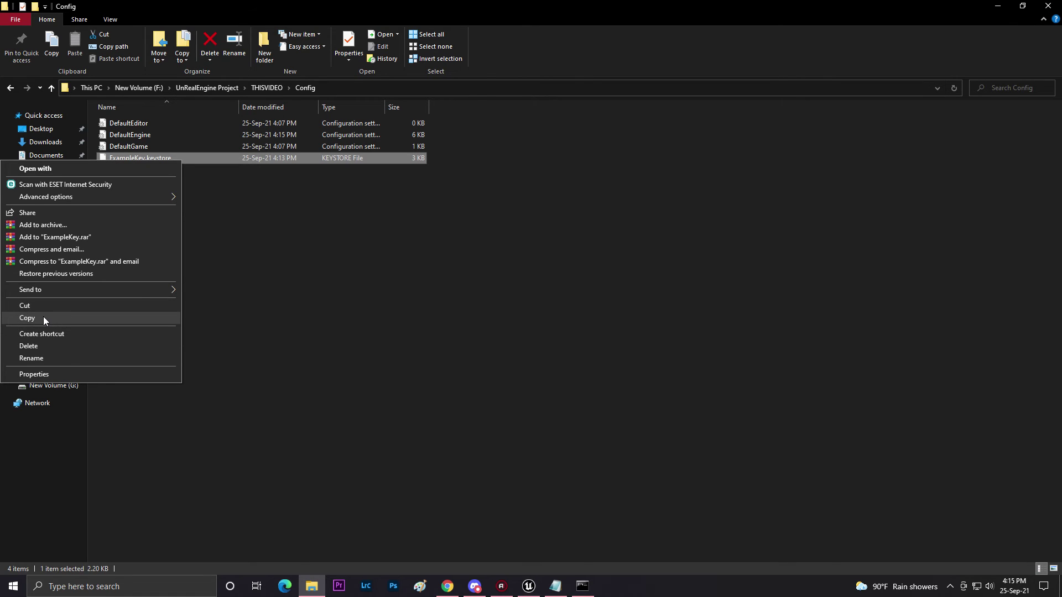
left_click(587, 393)
left_click(564, 591)
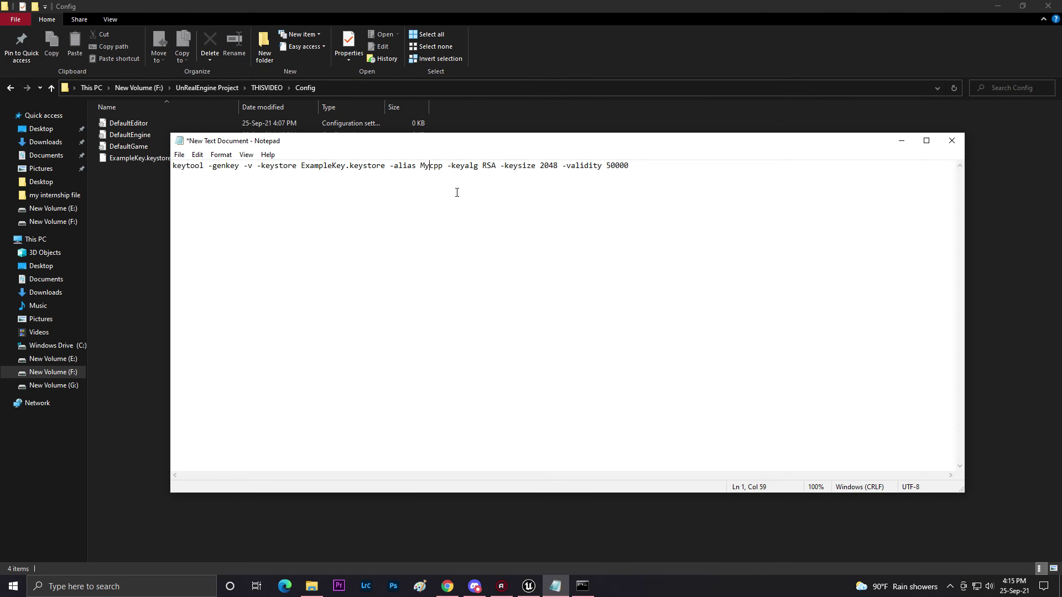
left_click(901, 140)
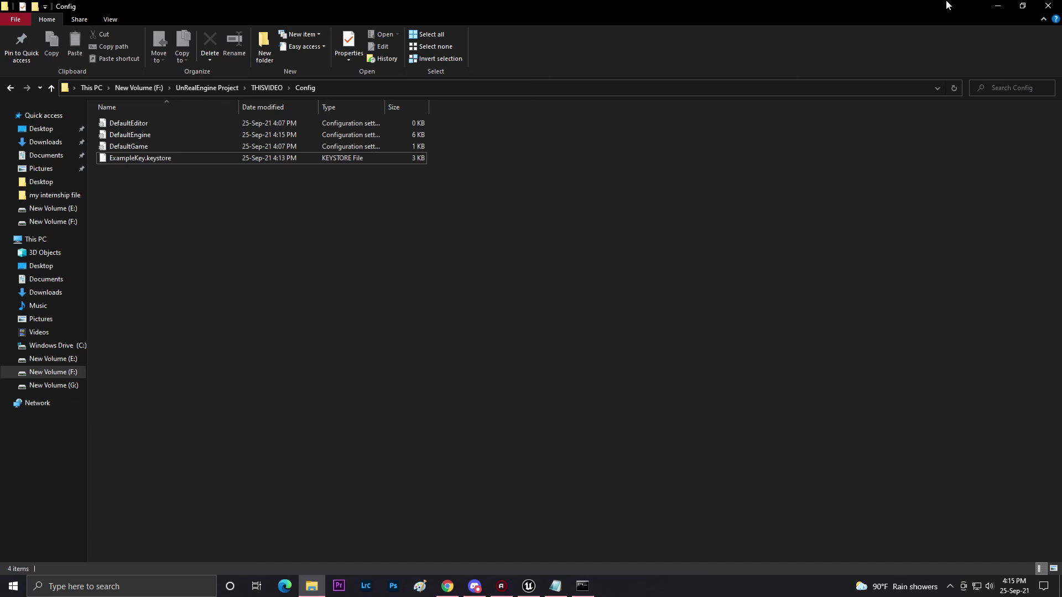
left_click(997, 5)
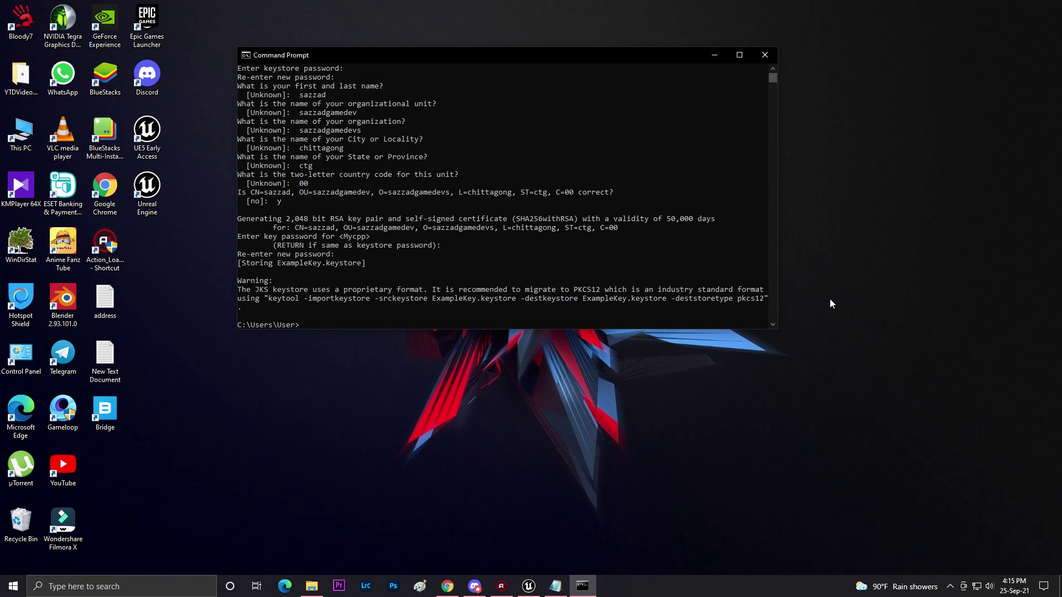